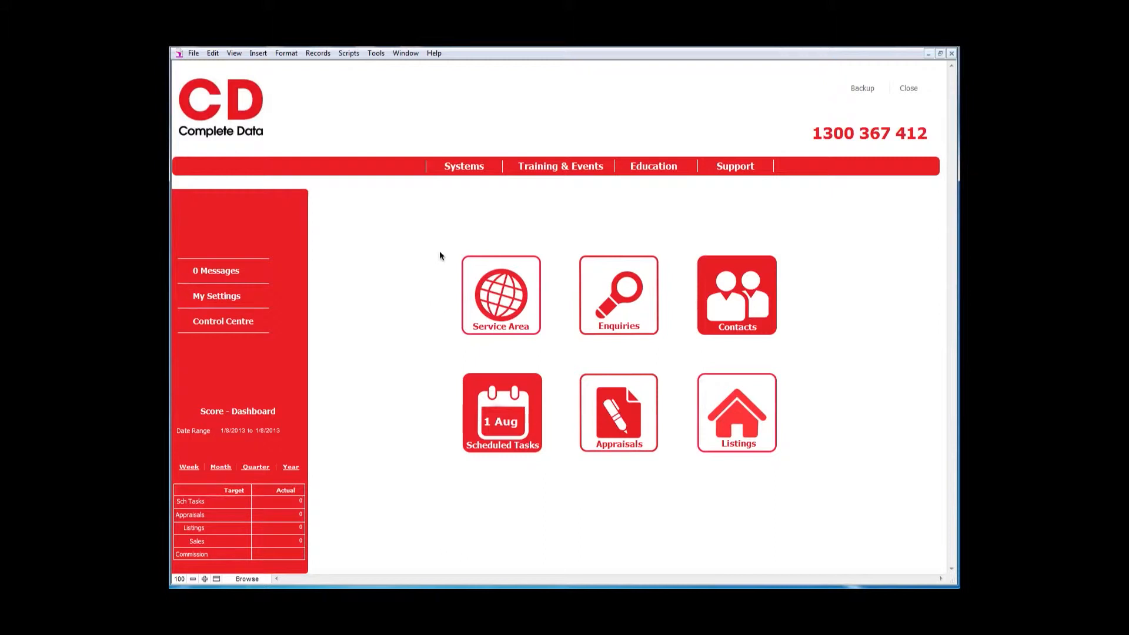
# - Open the Trails list from Systems and create a new trail record
pyautogui.click(462, 167)
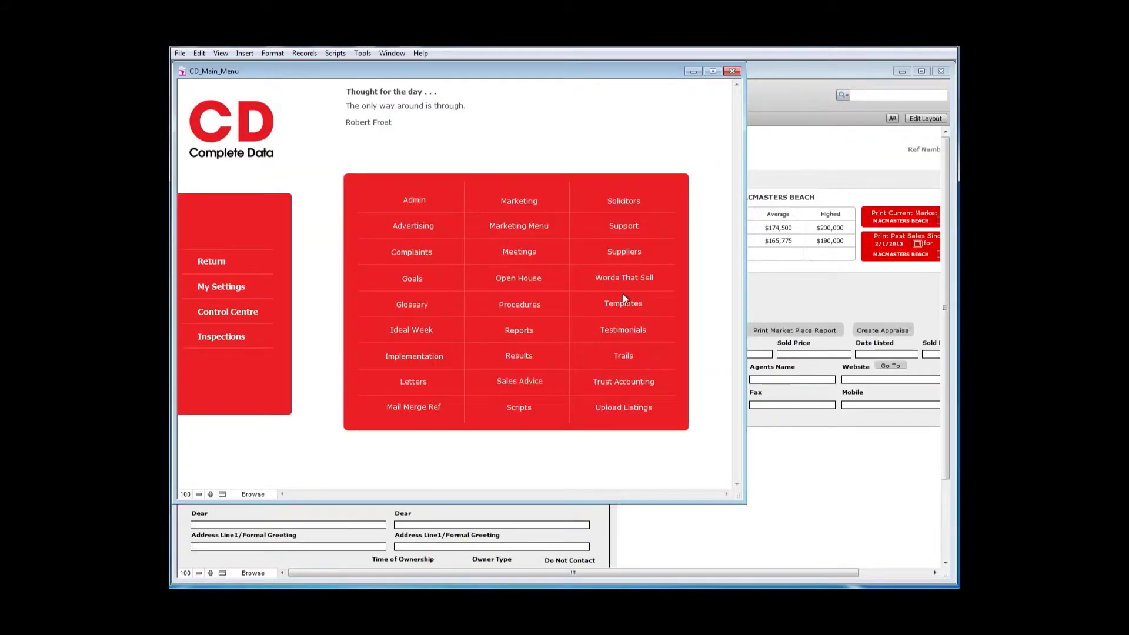
pyautogui.click(623, 356)
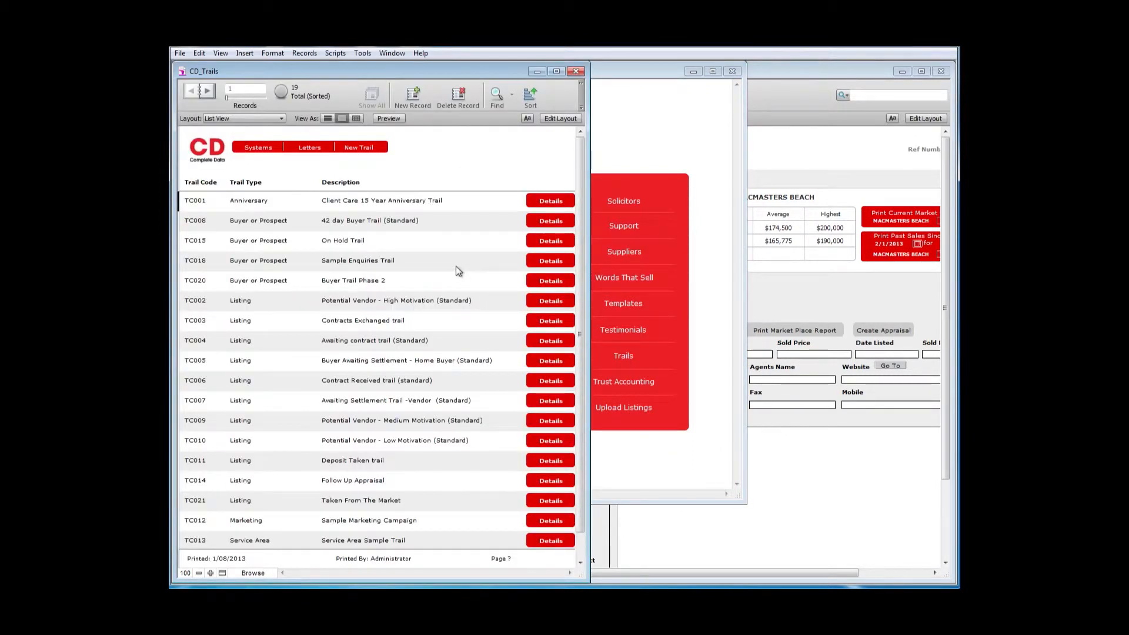
pyautogui.click(359, 152)
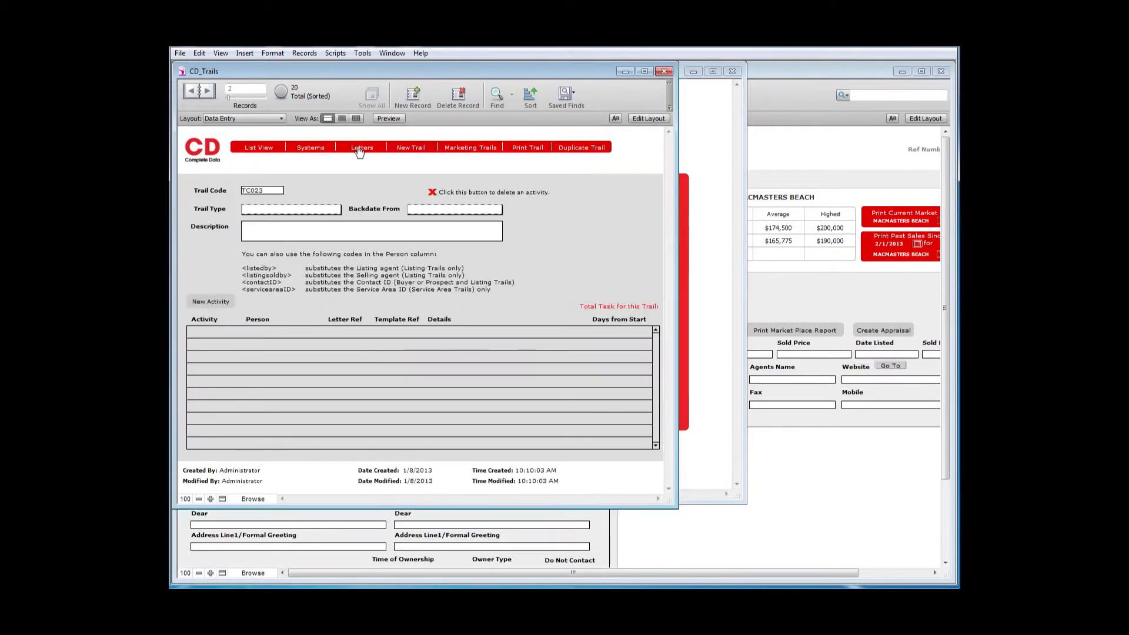
# - Set the new trail's type to Listing and backdate it from the Listing Expiry Date
pyautogui.click(321, 207)
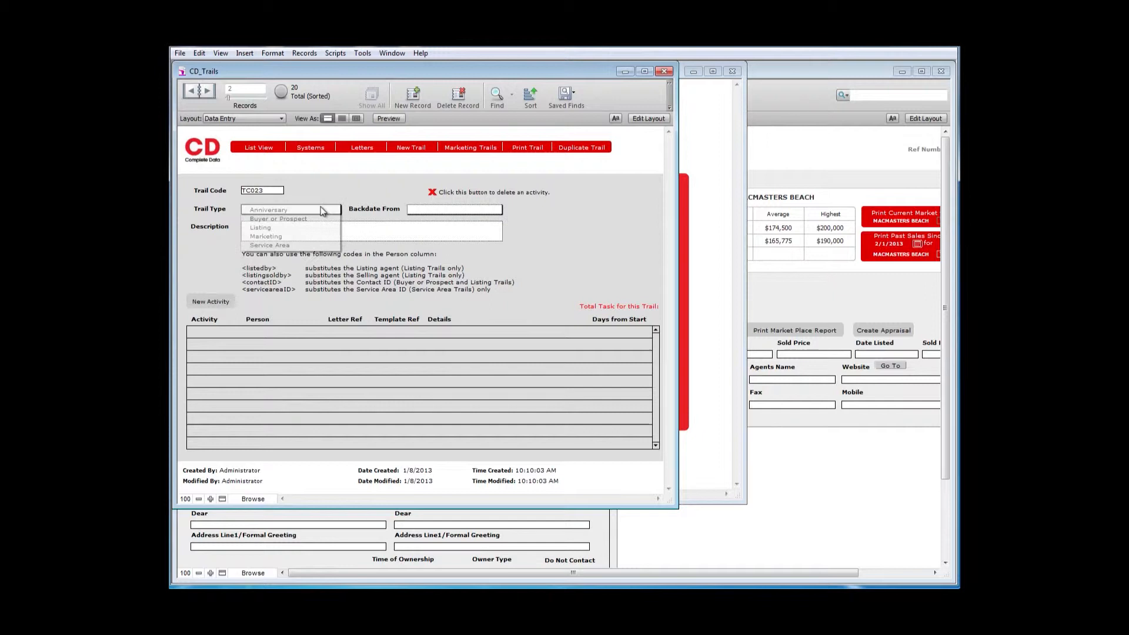
pyautogui.click(280, 228)
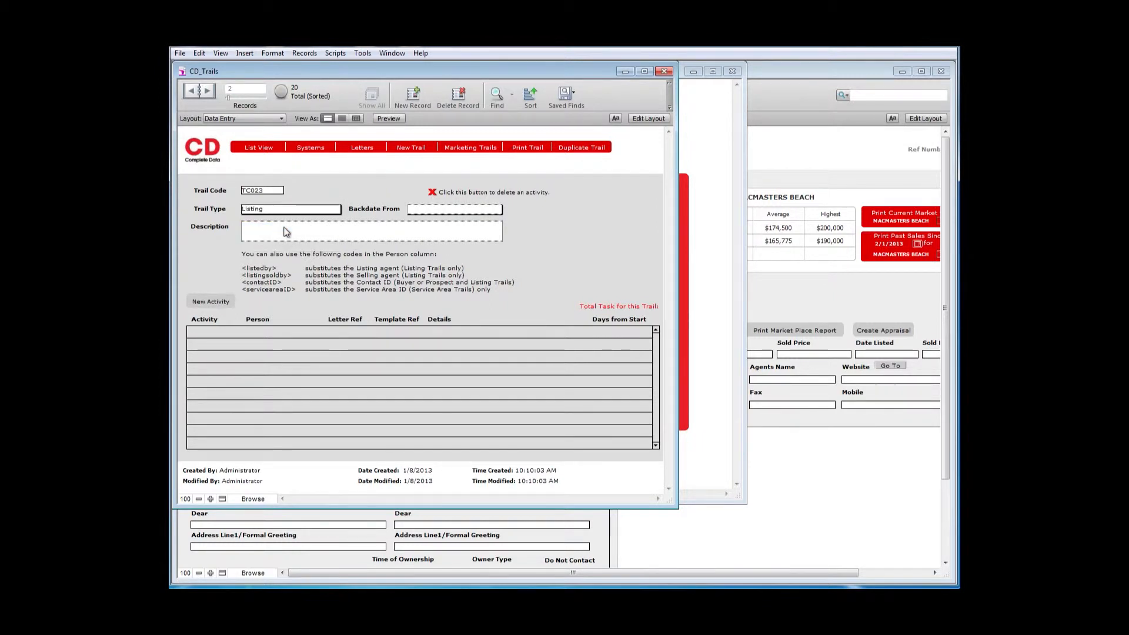
pyautogui.click(417, 209)
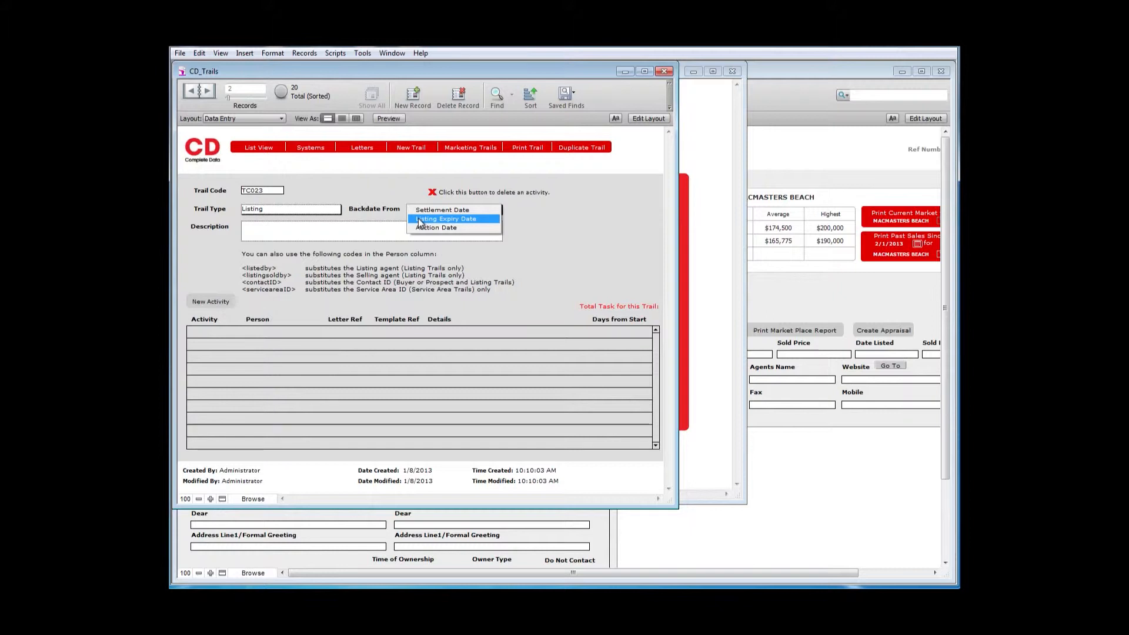
pyautogui.click(418, 219)
# - Enter "listing expiry" as the trail's description
pyautogui.click(394, 231)
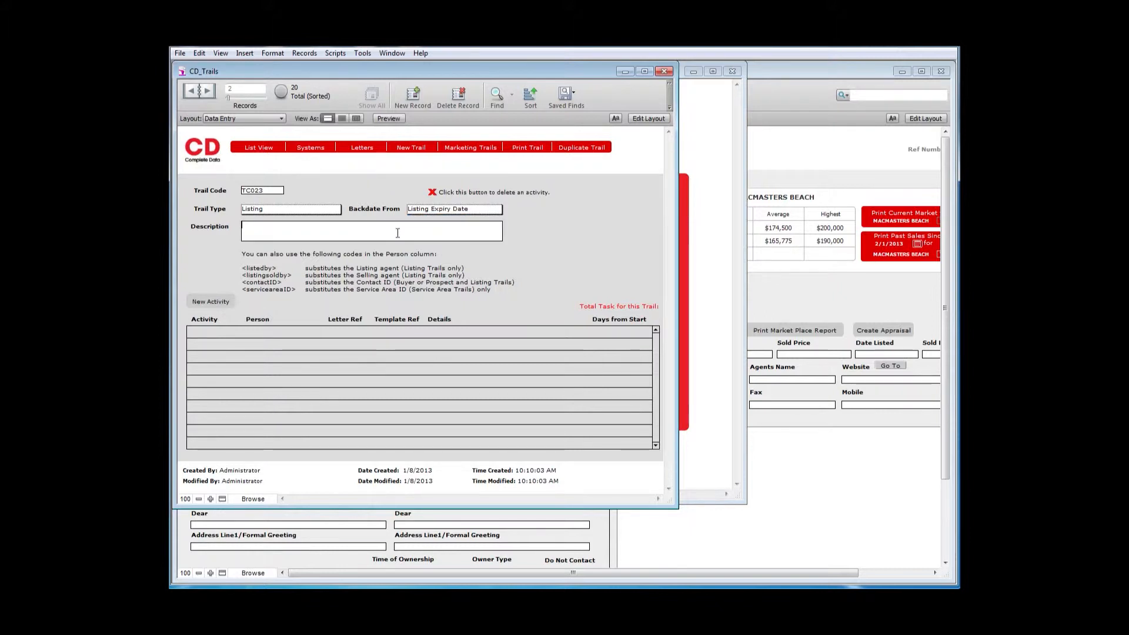
pyautogui.write('listin')
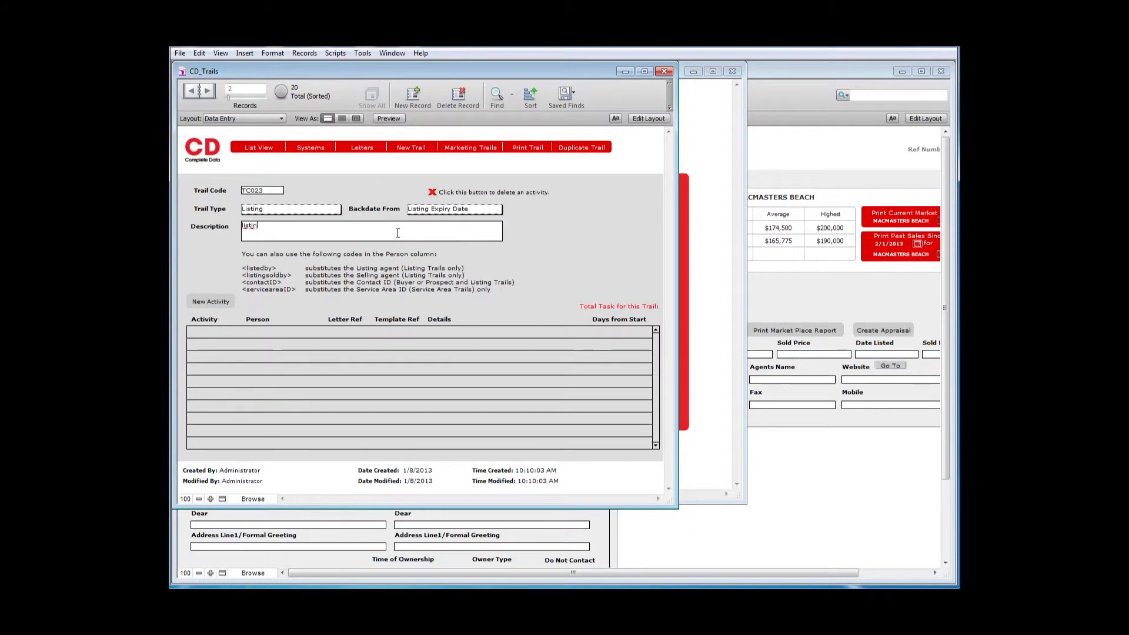
pyautogui.write('g expiry')
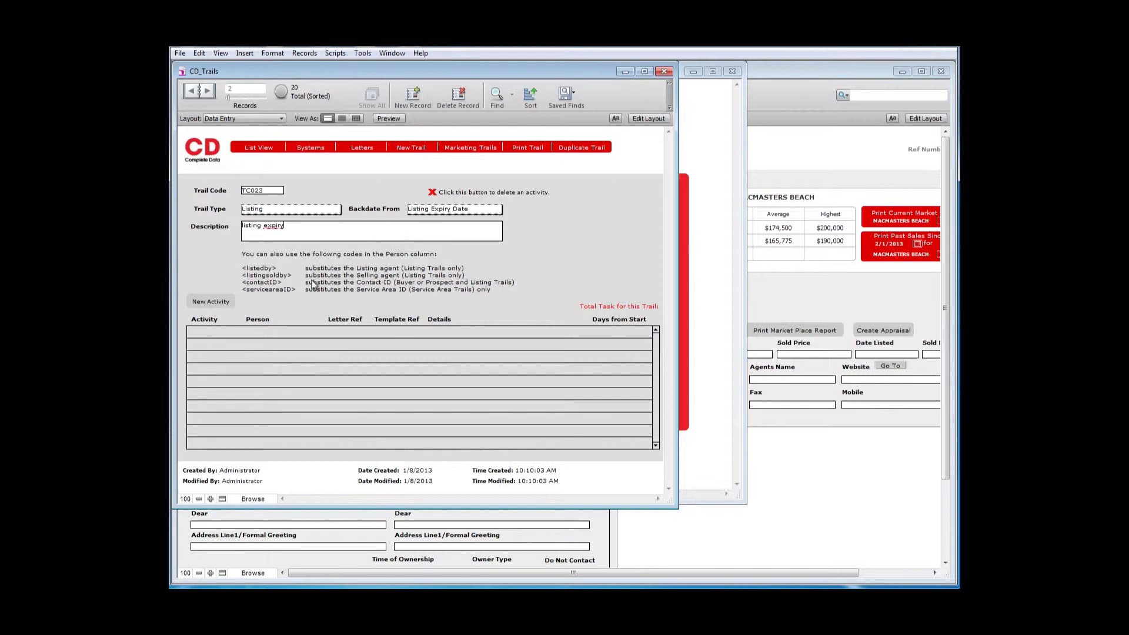
pyautogui.click(271, 295)
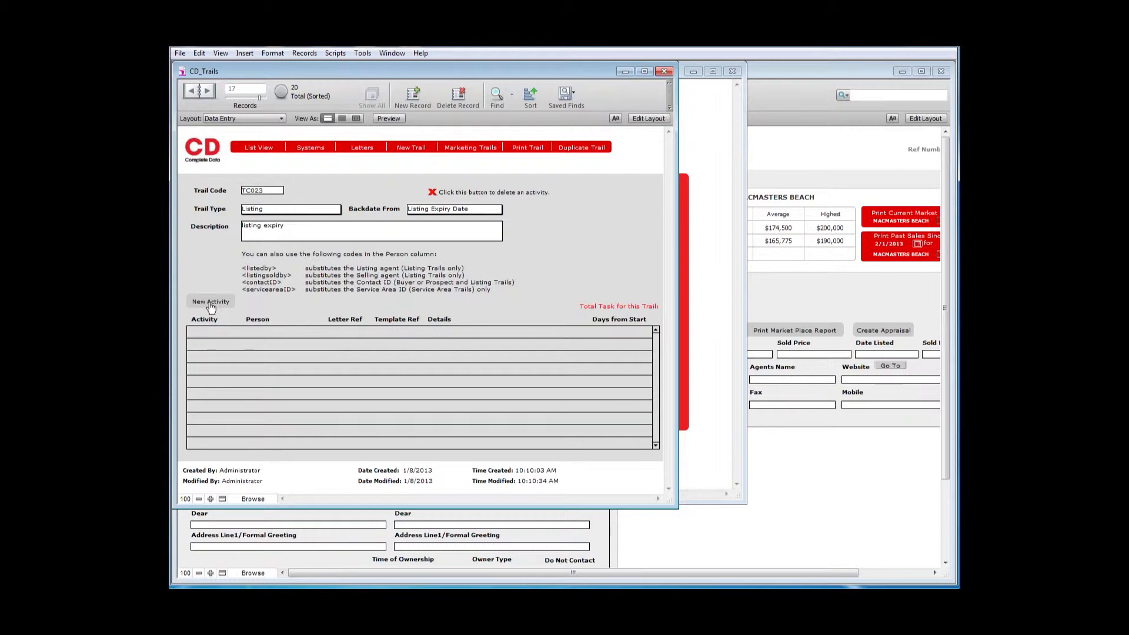
# - Add a Task activity to the trail with the person code <listedby> so it goes to the listing agent
pyautogui.click(211, 302)
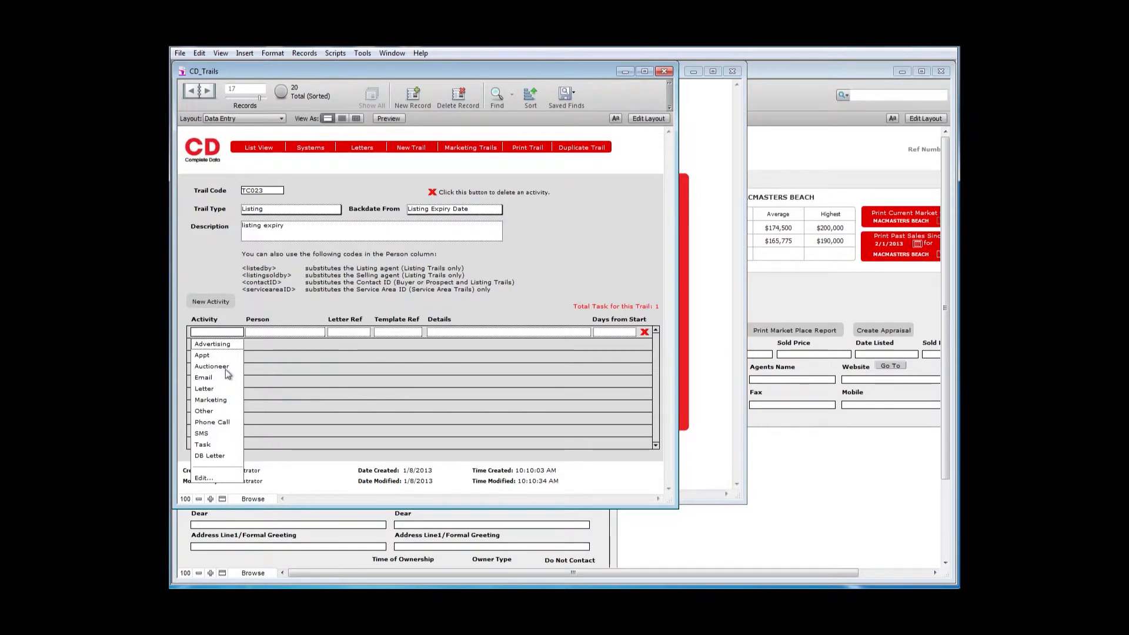
pyautogui.click(203, 444)
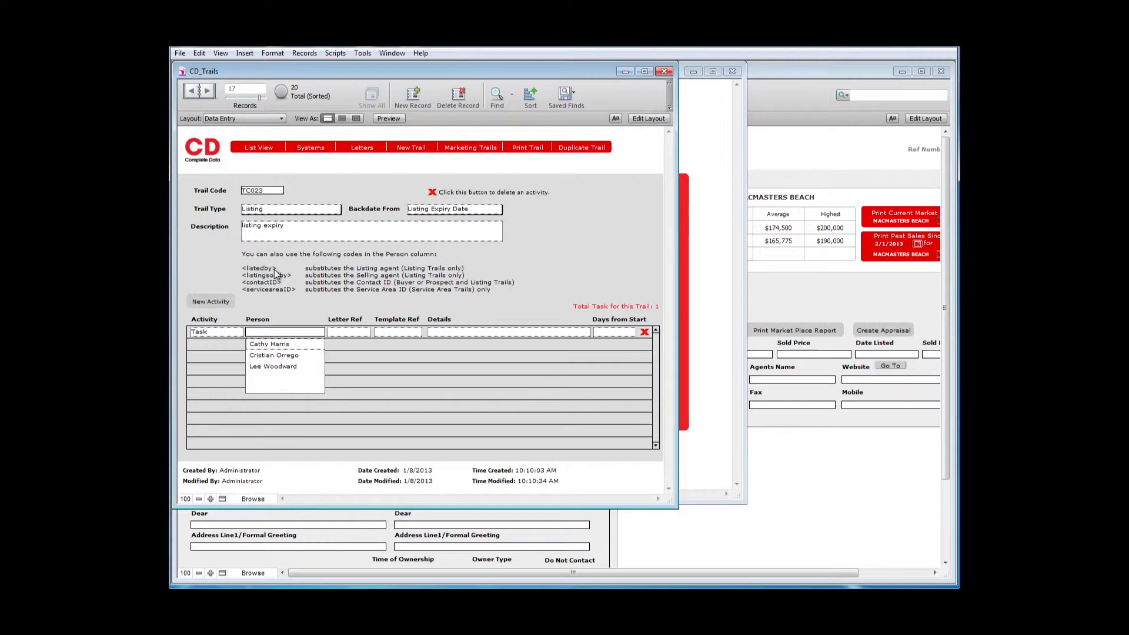
pyautogui.click(254, 333)
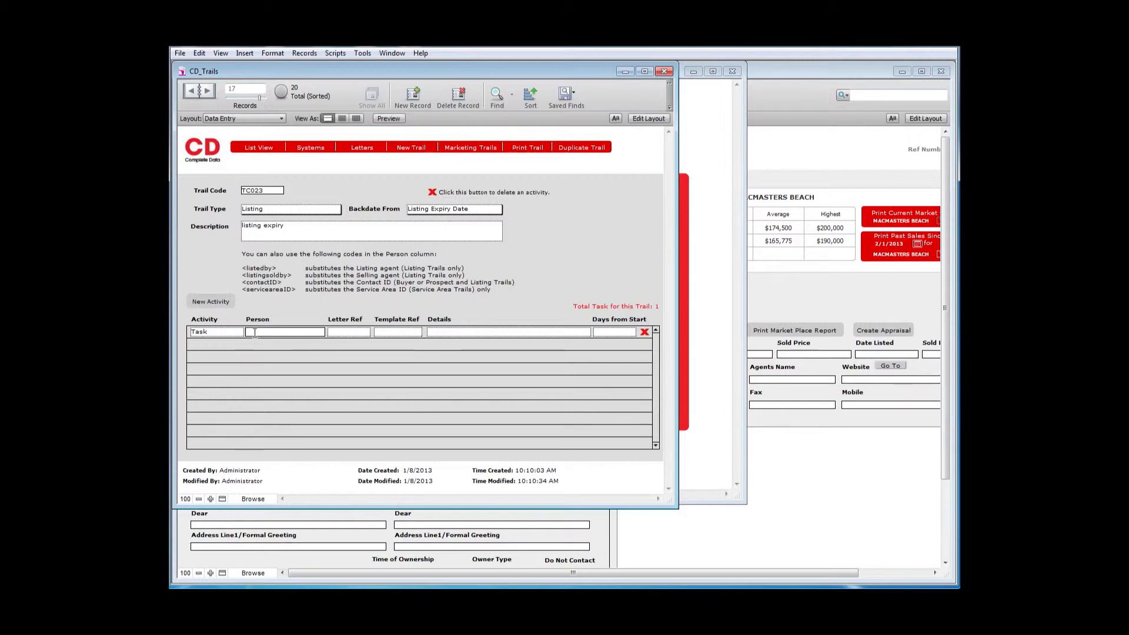
pyautogui.write('<listedby>')
# - Give the <listedby> task the details "Re- list, adjust price" and set its days from start to -14
pyautogui.click(445, 332)
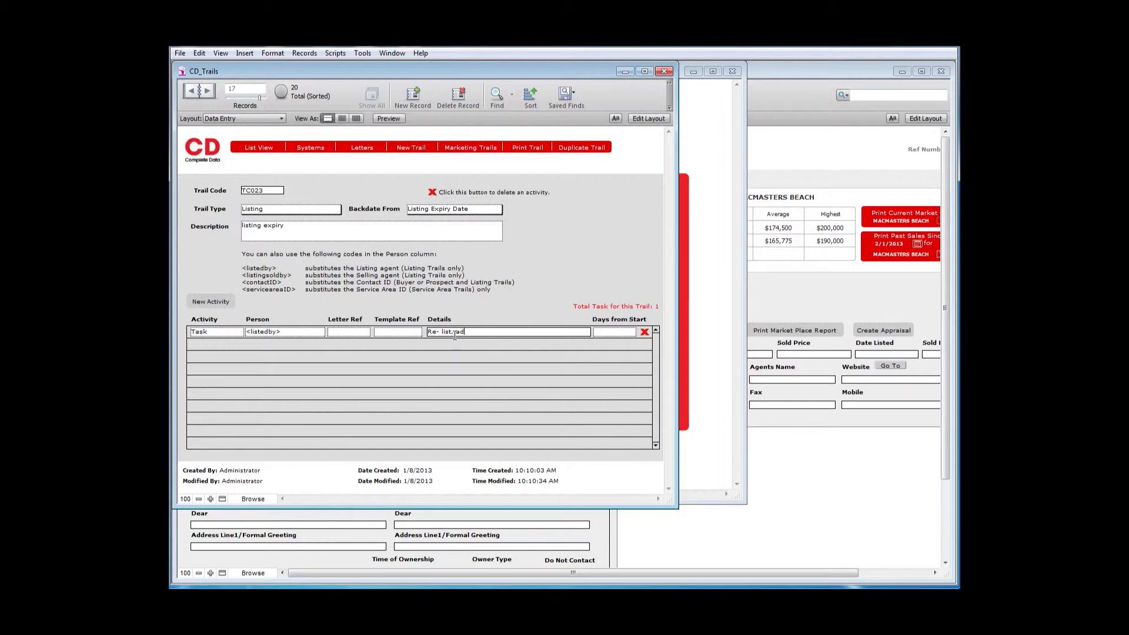
pyautogui.write('ice')
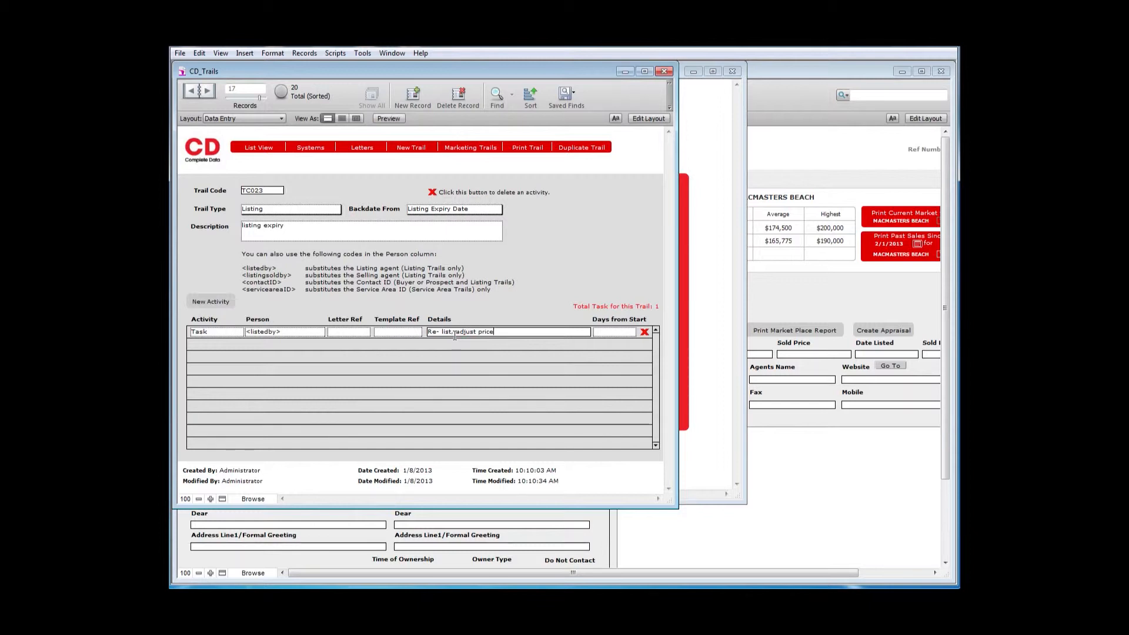
pyautogui.click(562, 297)
pyautogui.click(606, 331)
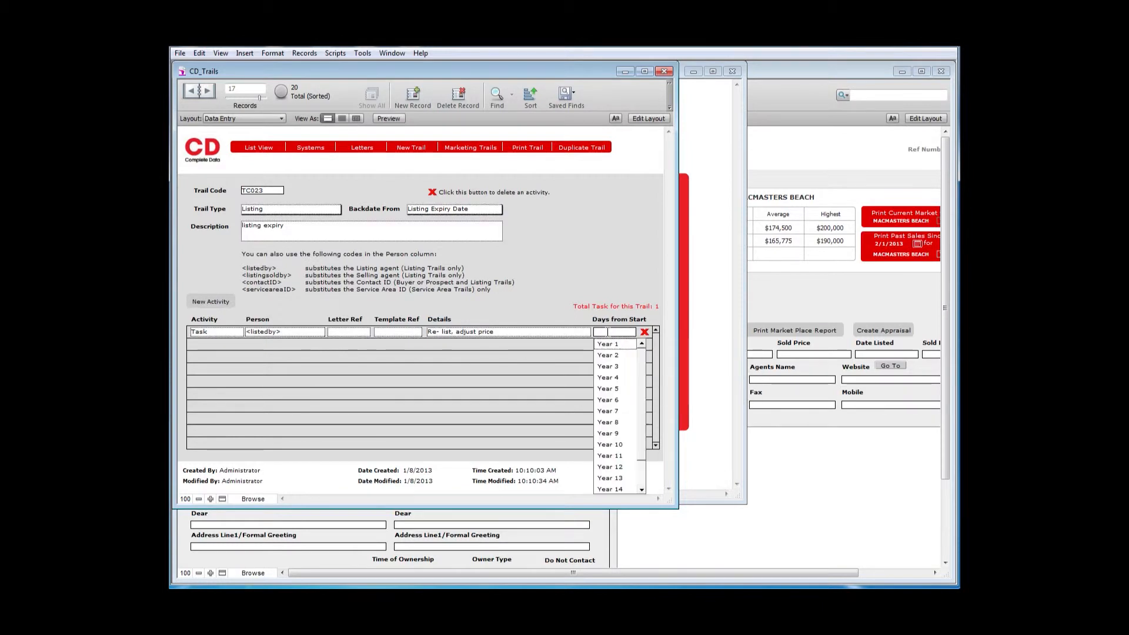
pyautogui.press('Escape')
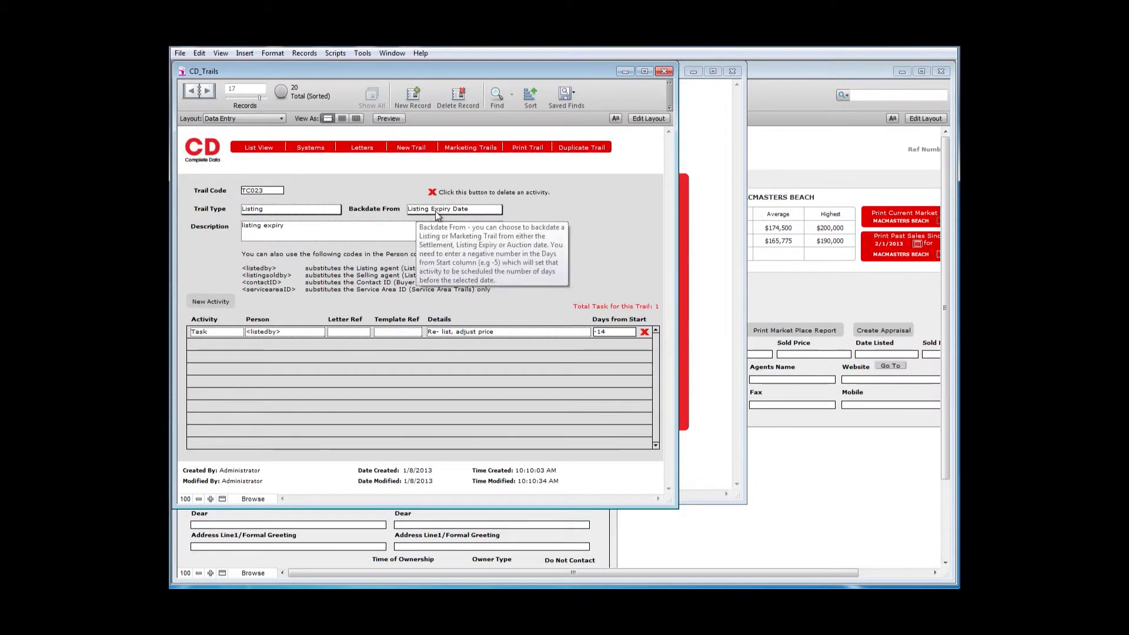
pyautogui.click(263, 305)
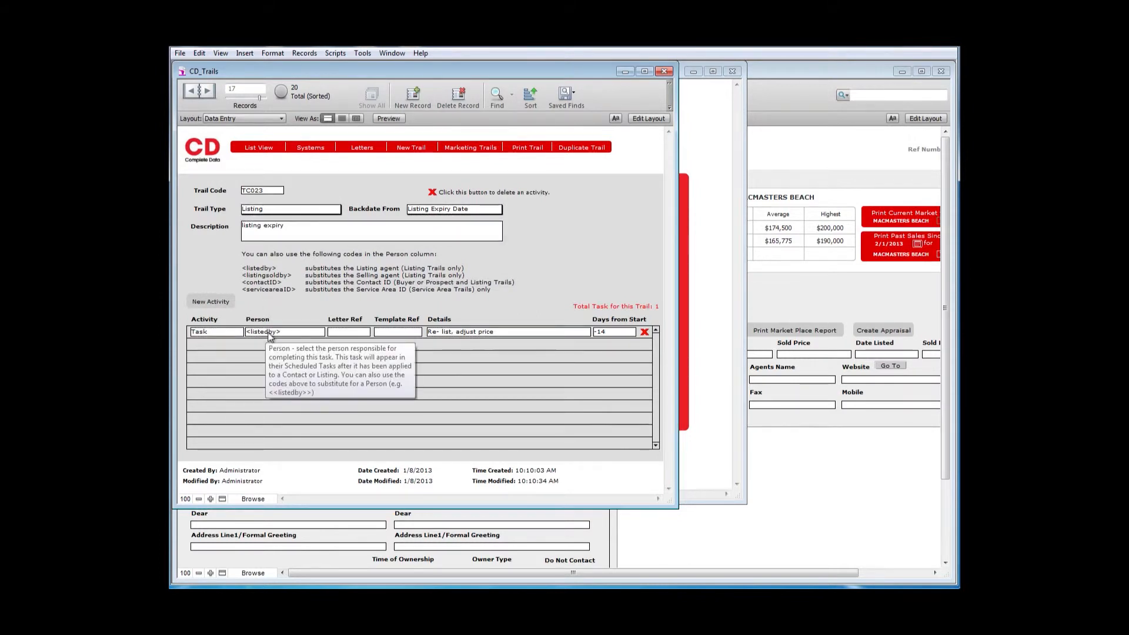
# - Add a second activity of type Phone Call and assign it to the last staff member on offer
pyautogui.click(231, 303)
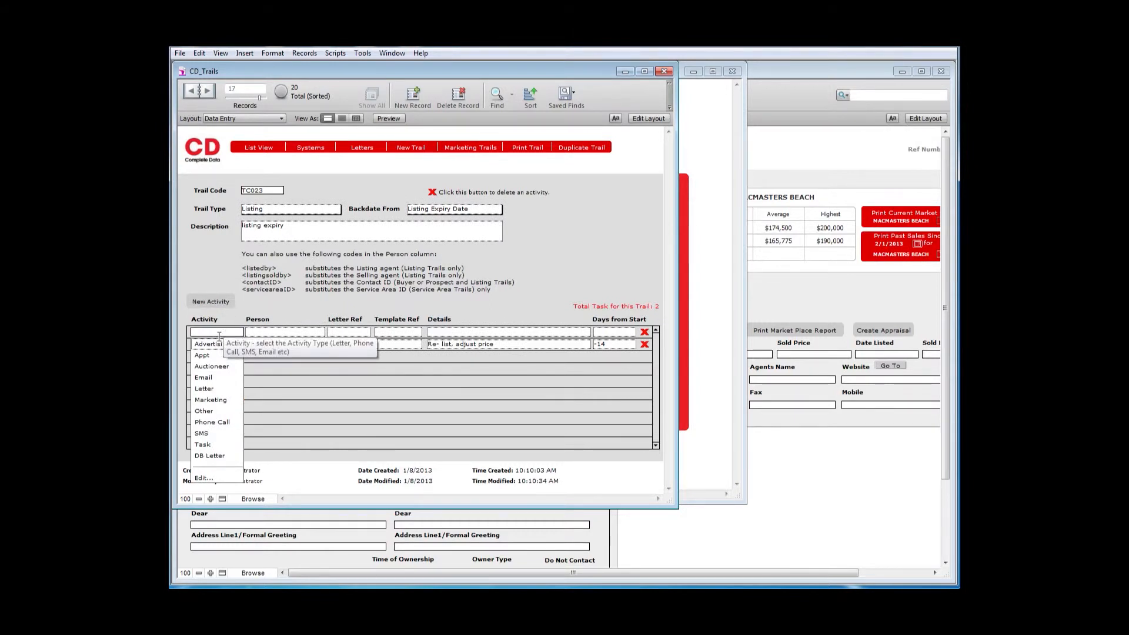
pyautogui.click(210, 443)
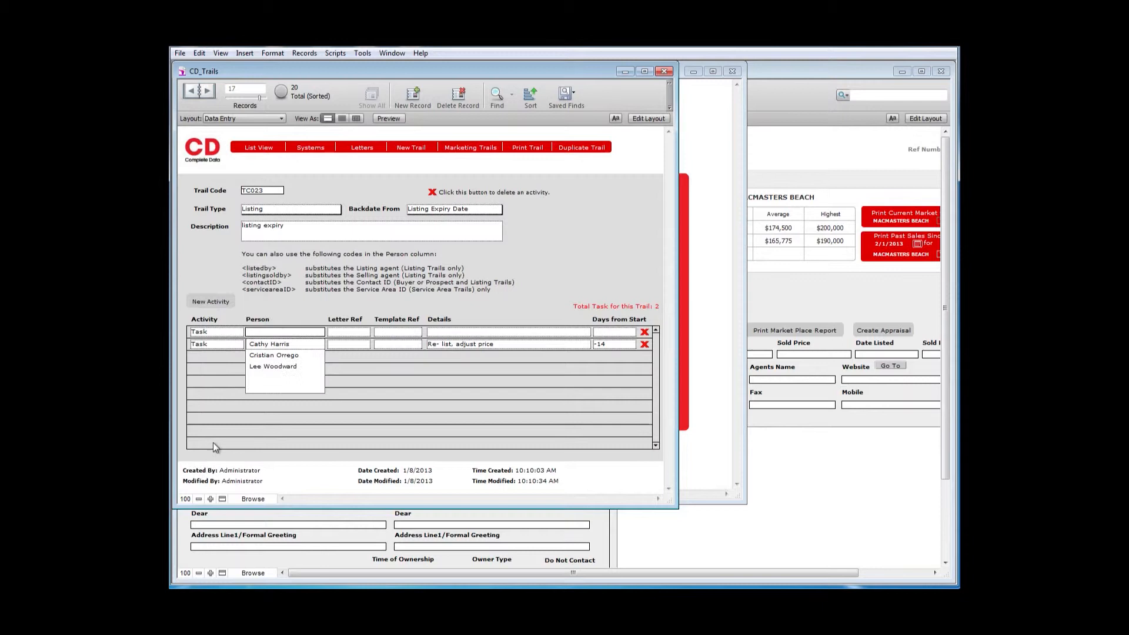
pyautogui.click(278, 370)
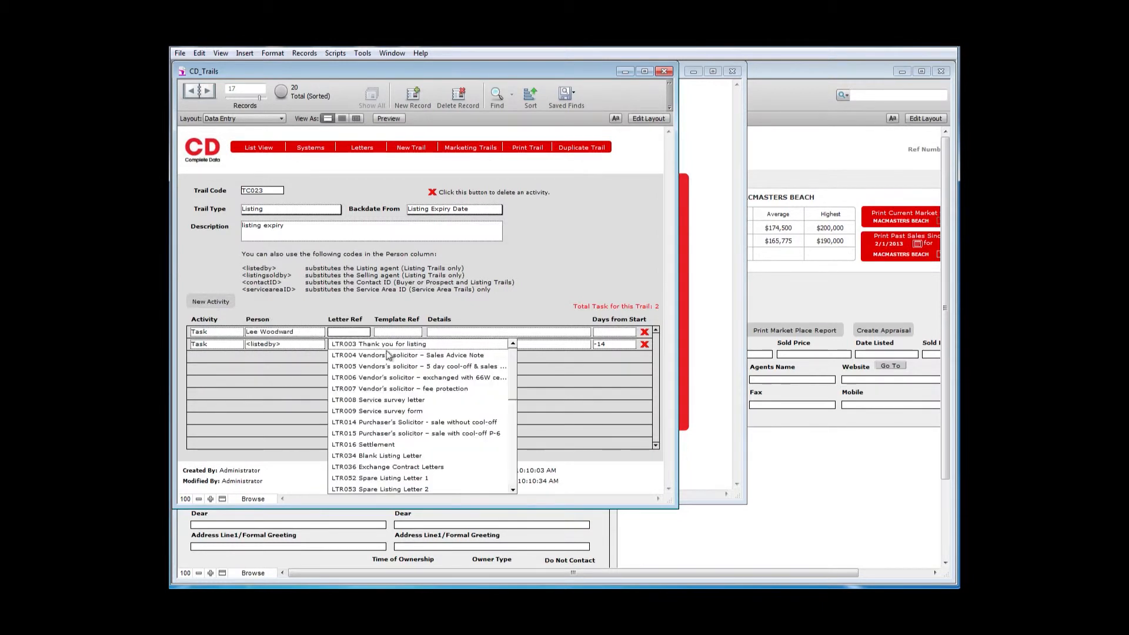
pyautogui.click(239, 333)
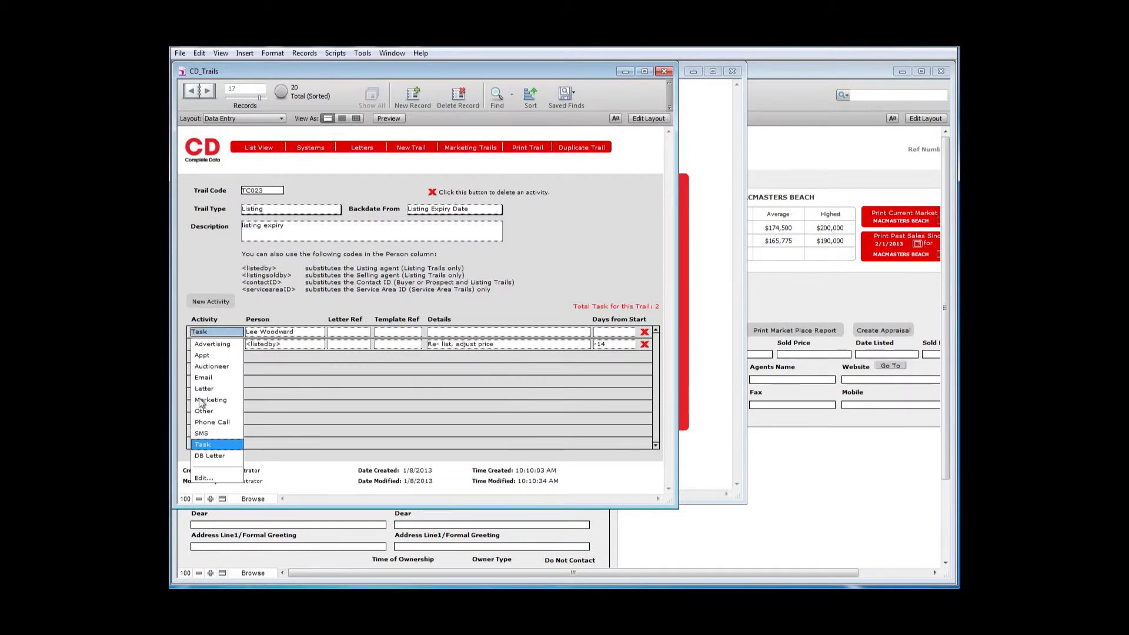
pyautogui.click(205, 425)
# - Give the phone call the details "Touching Base Call" and set its days from start to -7
pyautogui.click(453, 331)
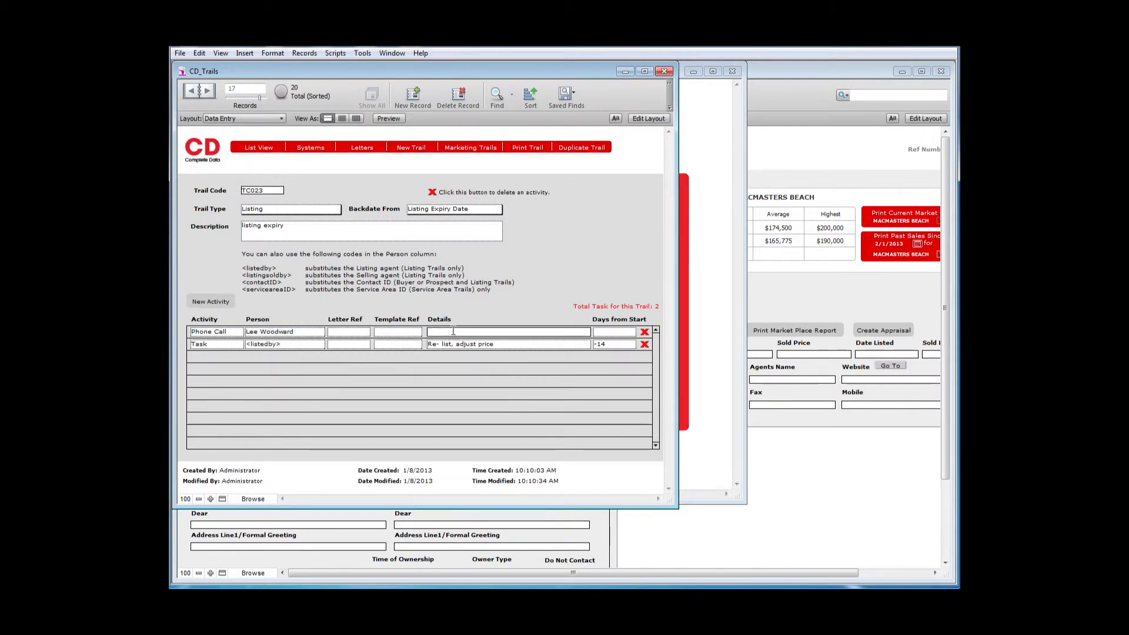
pyautogui.write('Touching Base C')
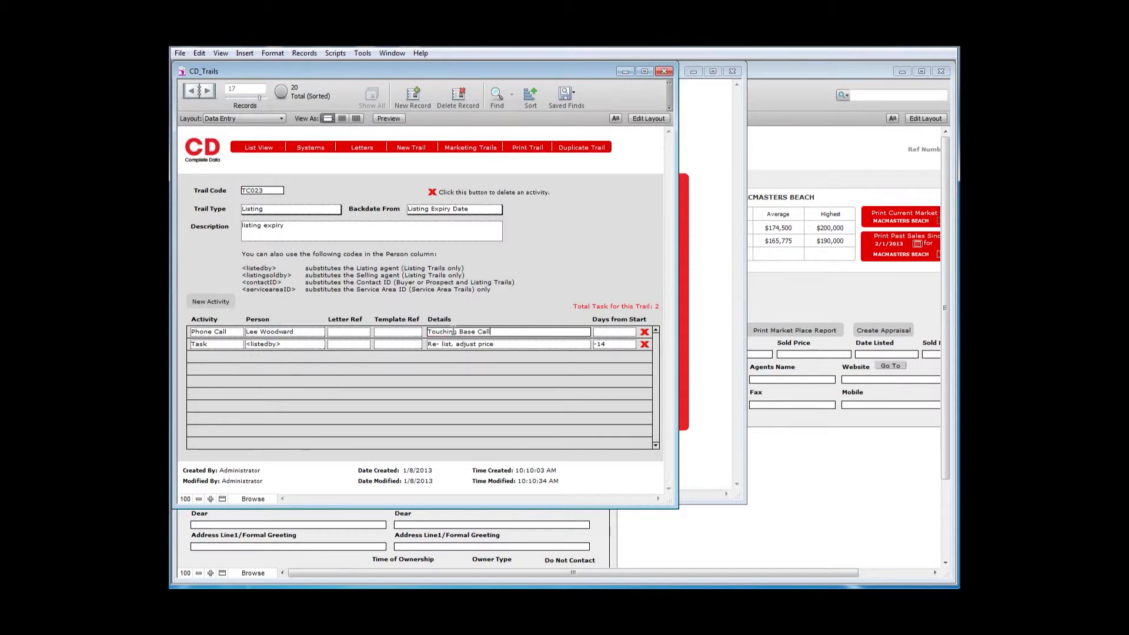
pyautogui.write('all')
pyautogui.click(603, 332)
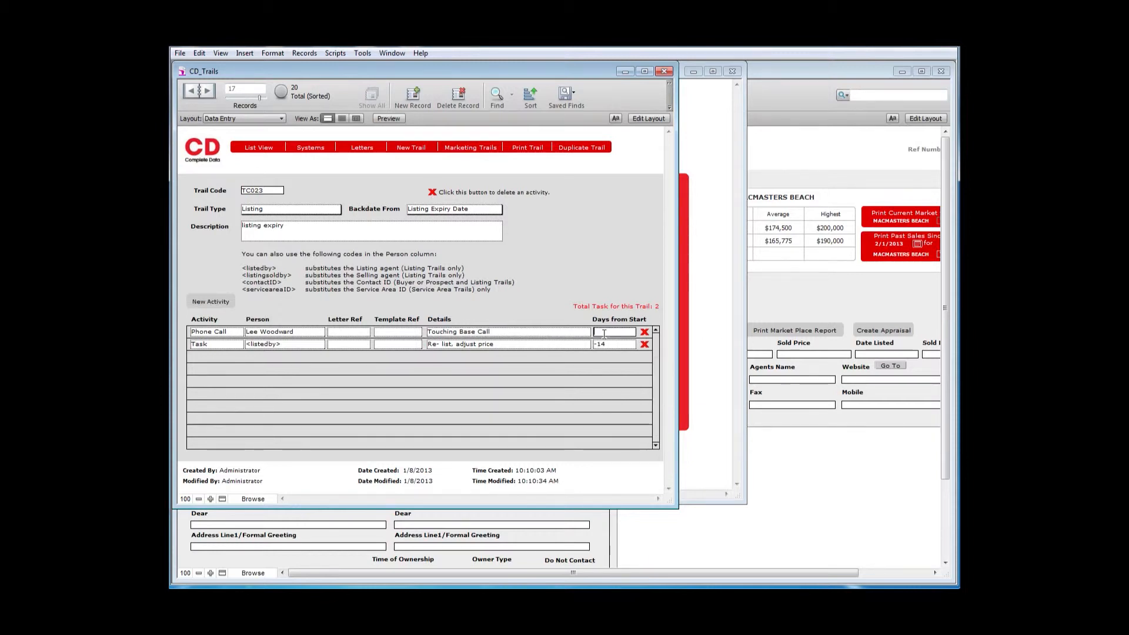
pyautogui.write('-7')
pyautogui.click(528, 303)
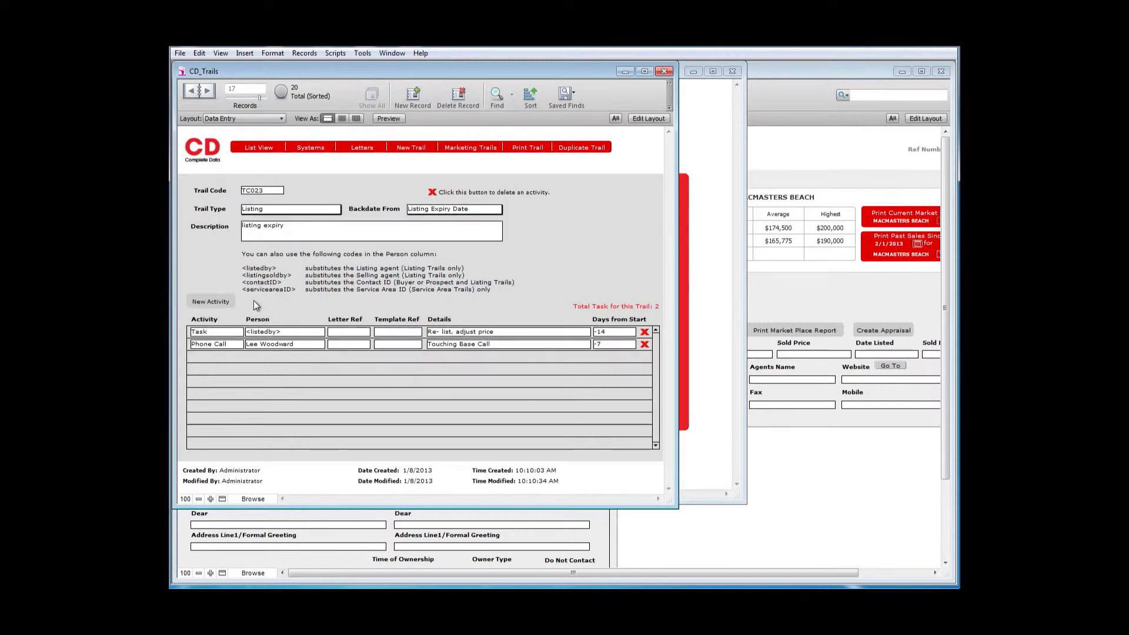
# - Add a third activity of type Task and assign it to the first staff member on offer
pyautogui.click(224, 302)
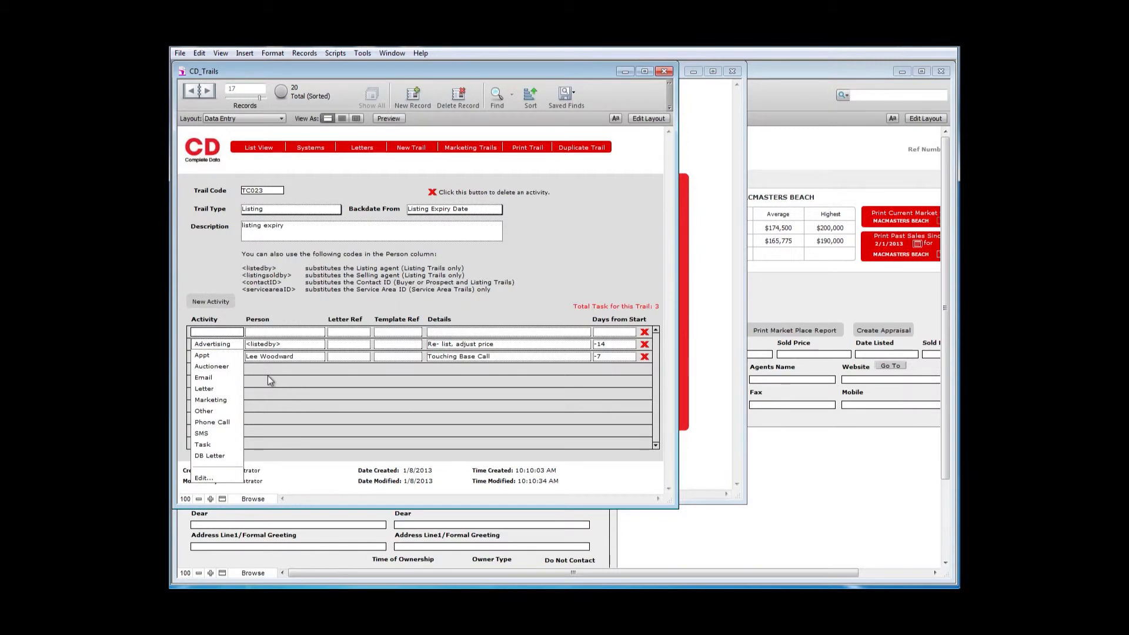
pyautogui.click(207, 444)
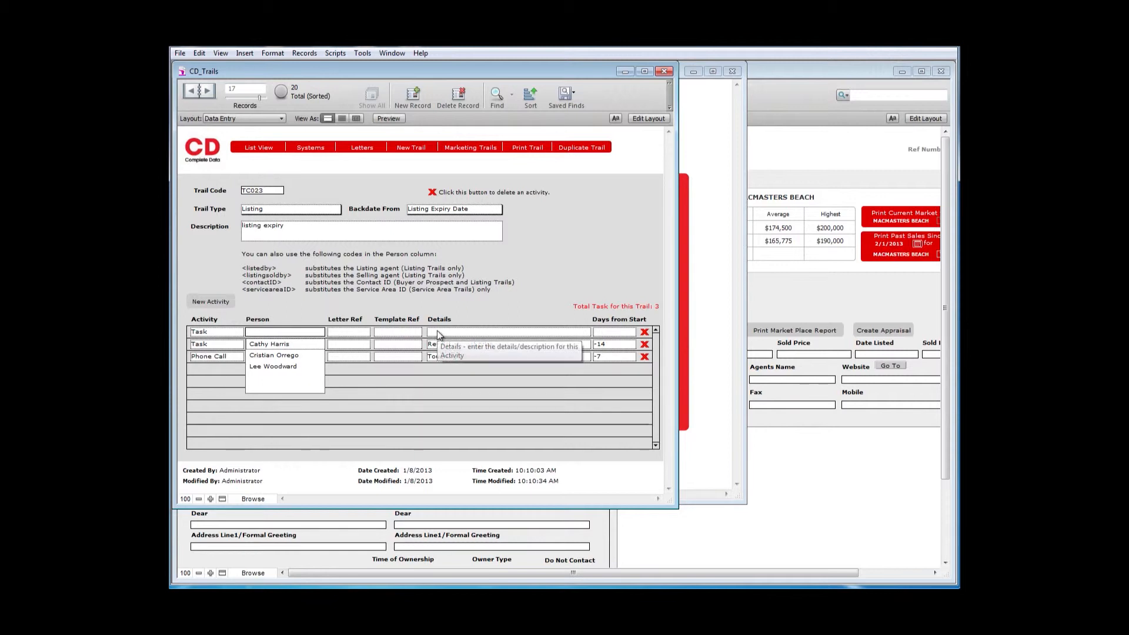
pyautogui.click(283, 344)
pyautogui.press('Tab')
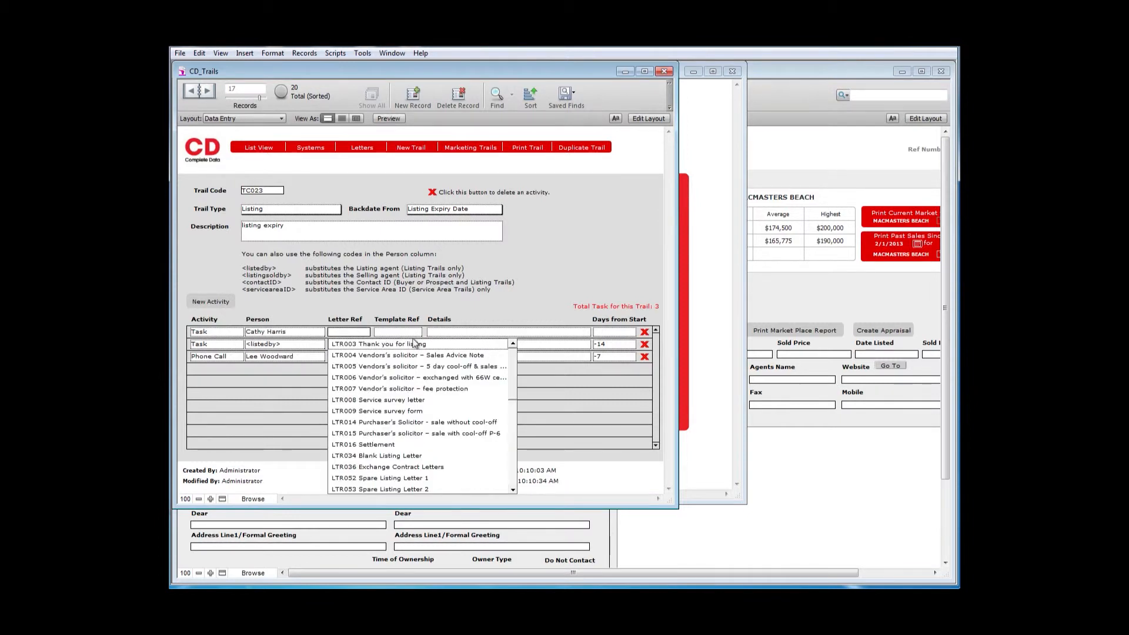
# - Give the third activity the details "Notify Team of outcome" and set its days from start to 0
pyautogui.click(451, 332)
pyautogui.write('N')
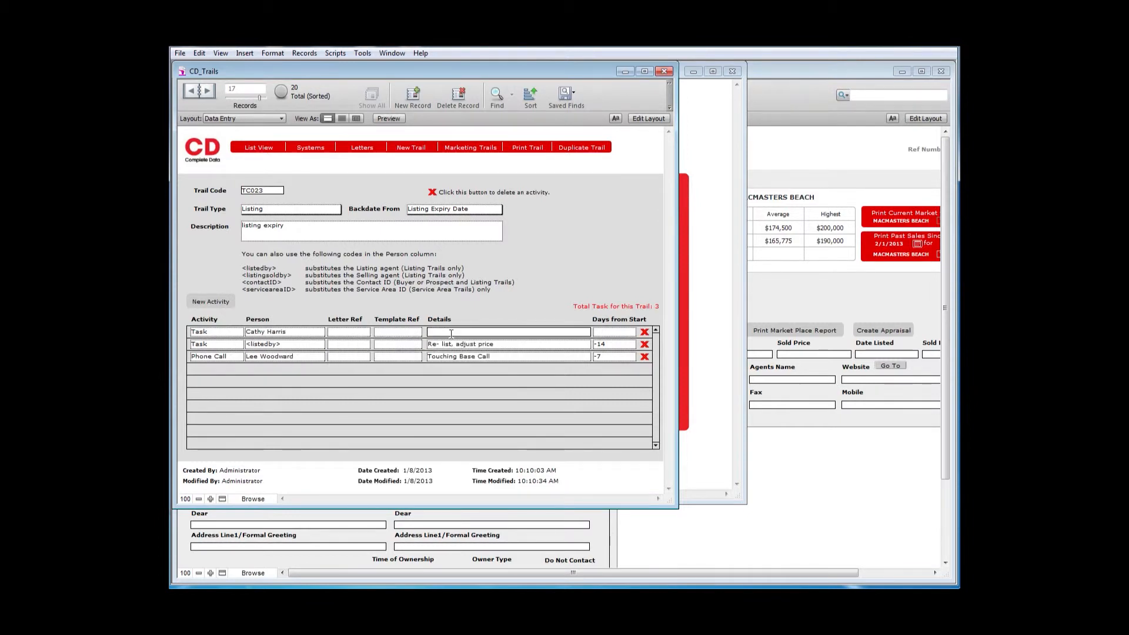
pyautogui.write('otify Team')
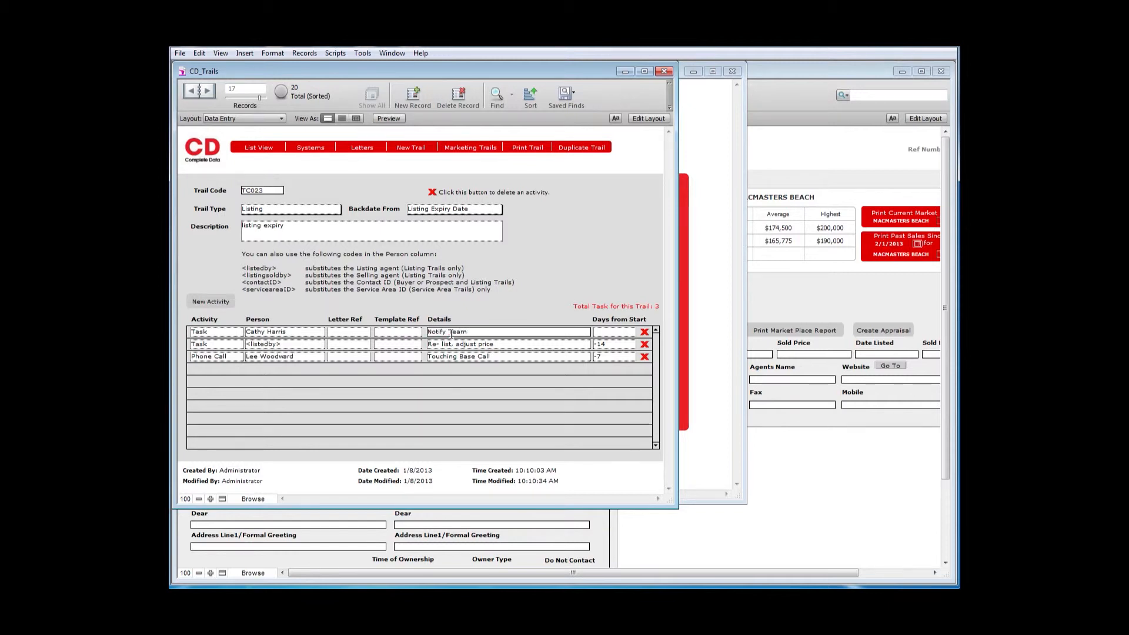
pyautogui.write(' of outcome')
pyautogui.click(596, 332)
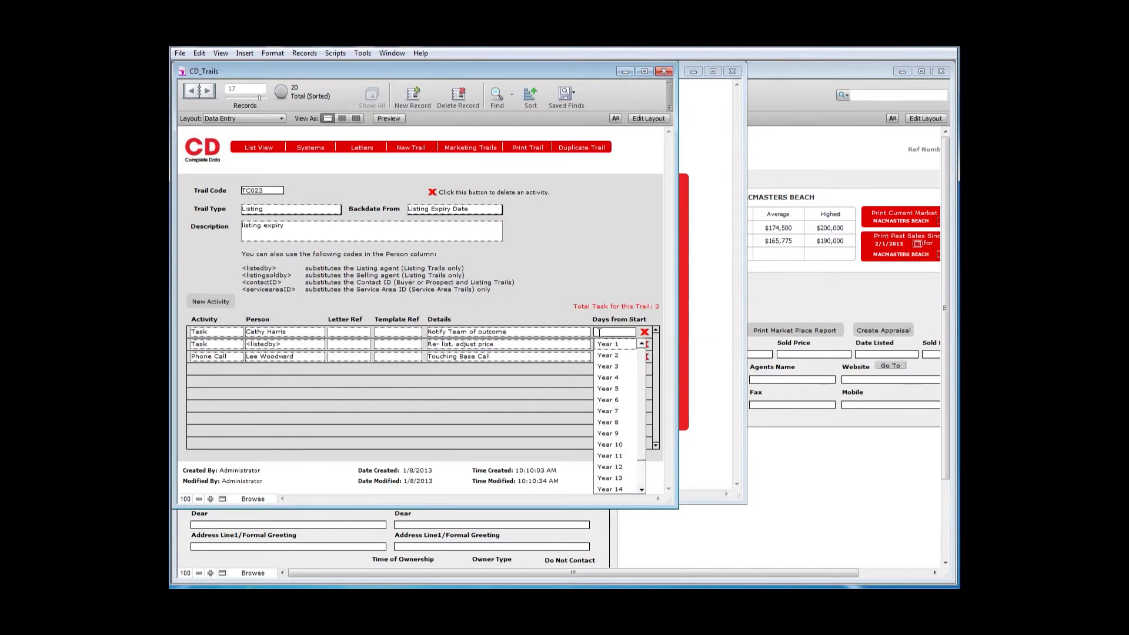
pyautogui.write('0')
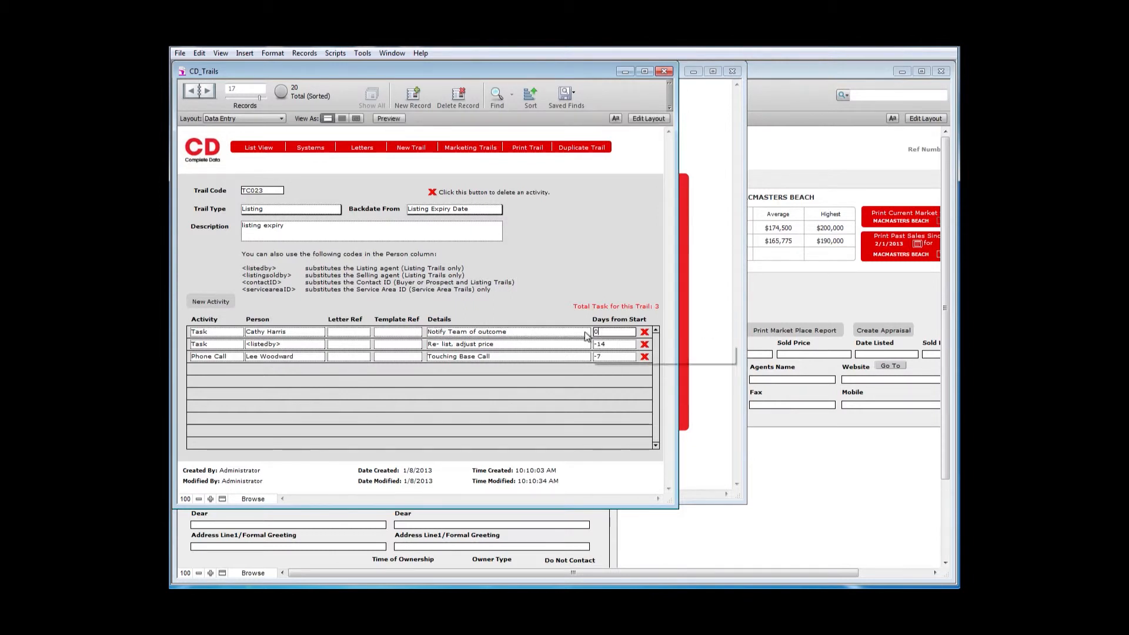
pyautogui.click(552, 307)
# - Add a fourth activity of type Task and assign it to the listing agent with the code <listedby>
pyautogui.click(215, 308)
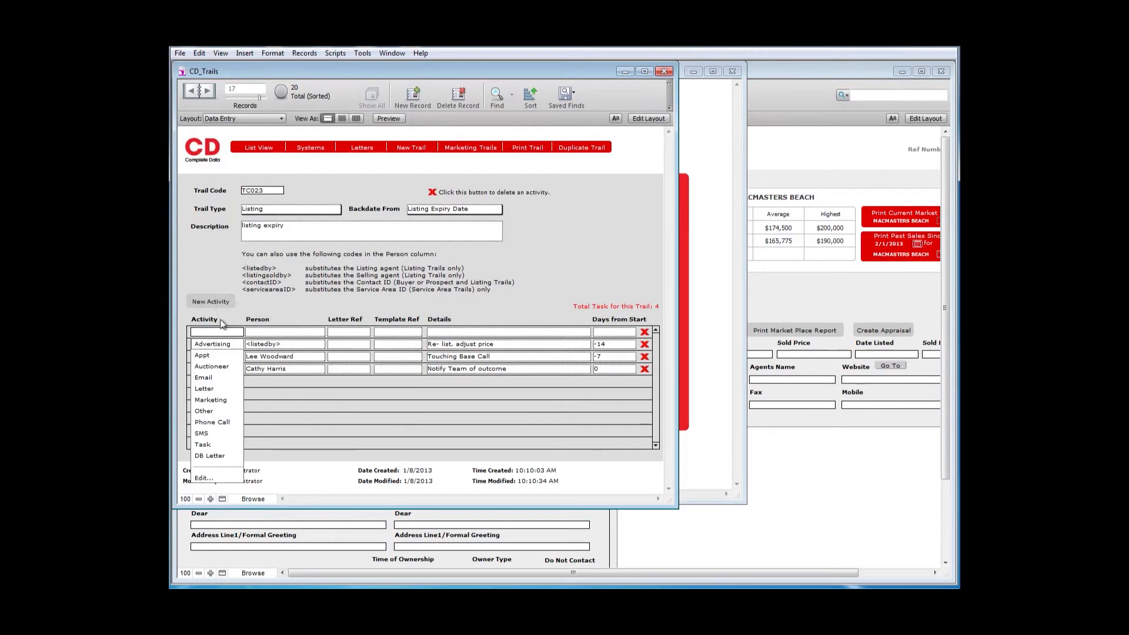
pyautogui.click(215, 445)
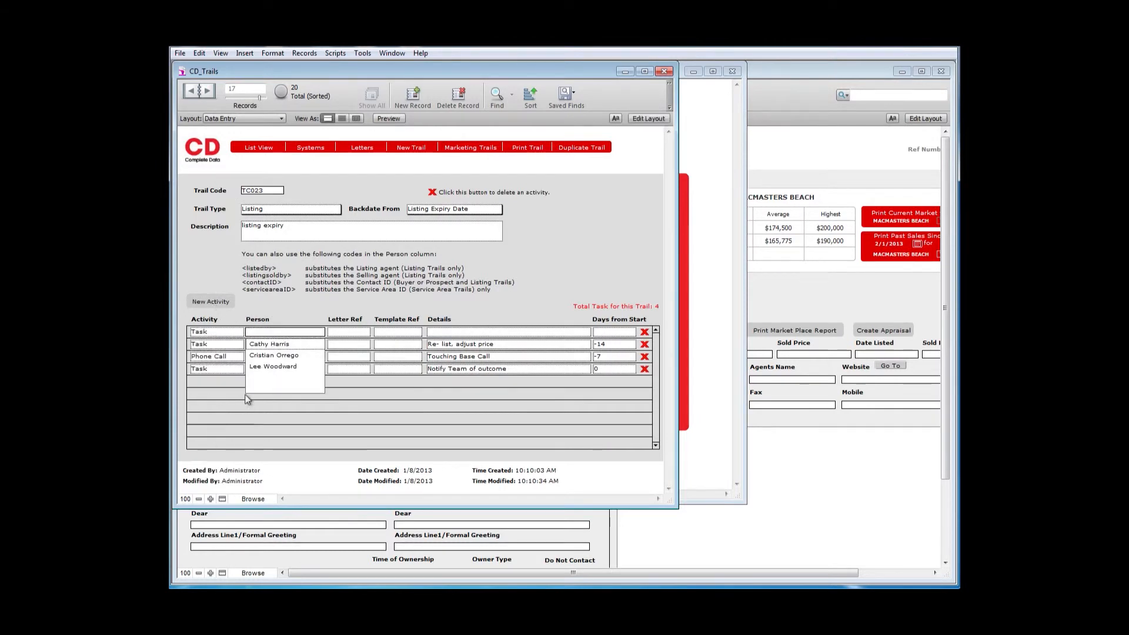
pyautogui.click(305, 331)
pyautogui.write('<listedby>')
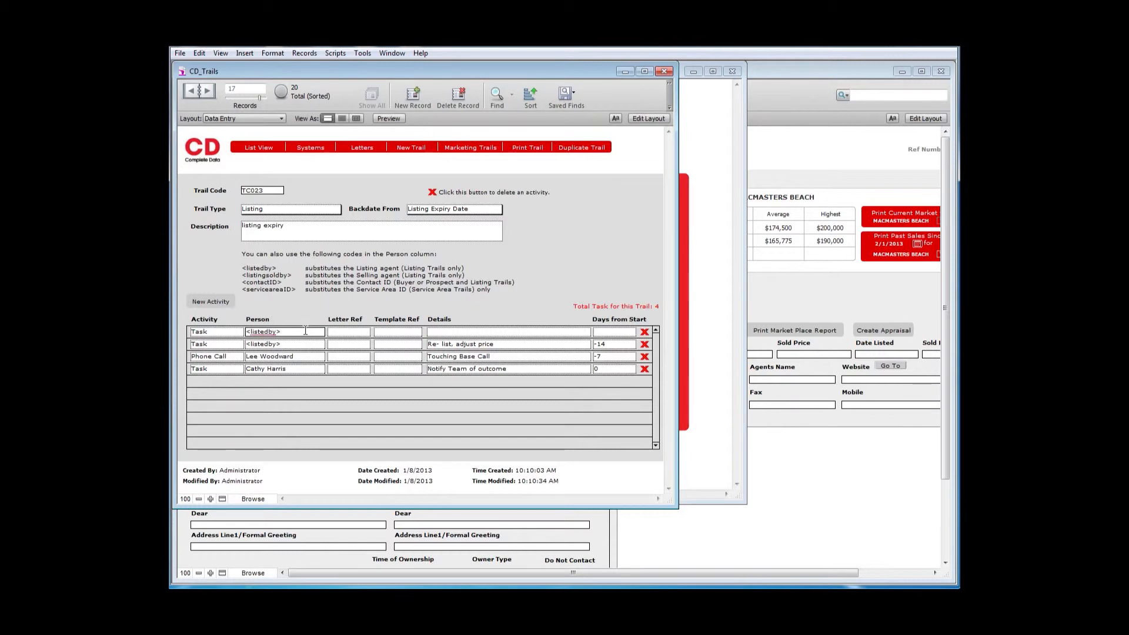
# - Give the fourth activity the details "set on new trail" and set its days from start to 1
pyautogui.click(454, 332)
pyautogui.write('set on new trail')
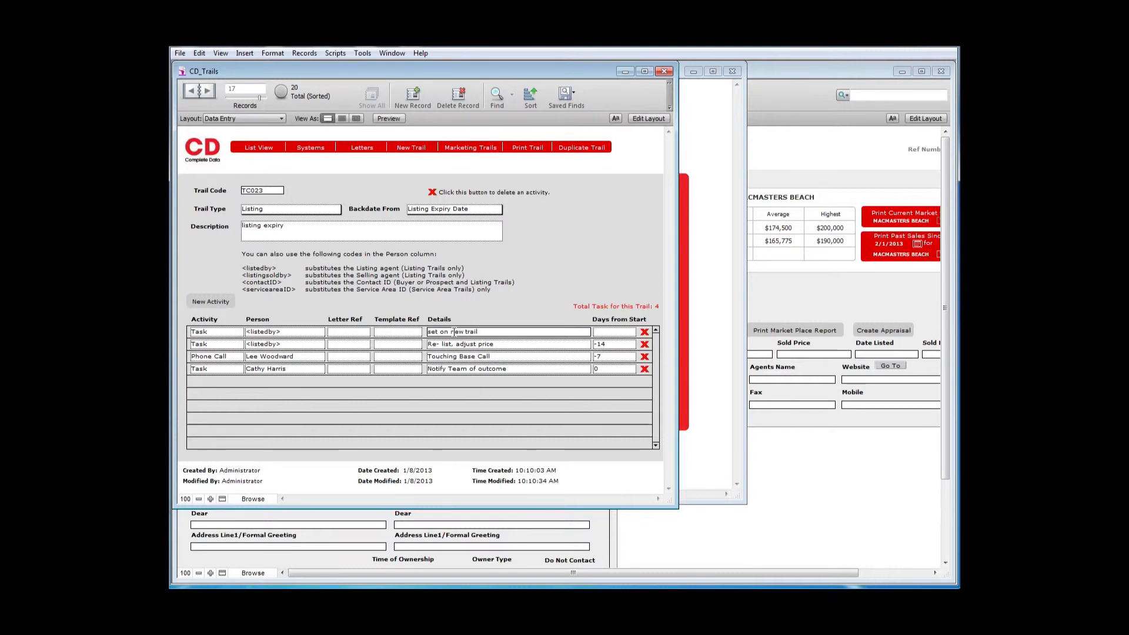
pyautogui.click(598, 332)
pyautogui.click(598, 332)
pyautogui.write('1')
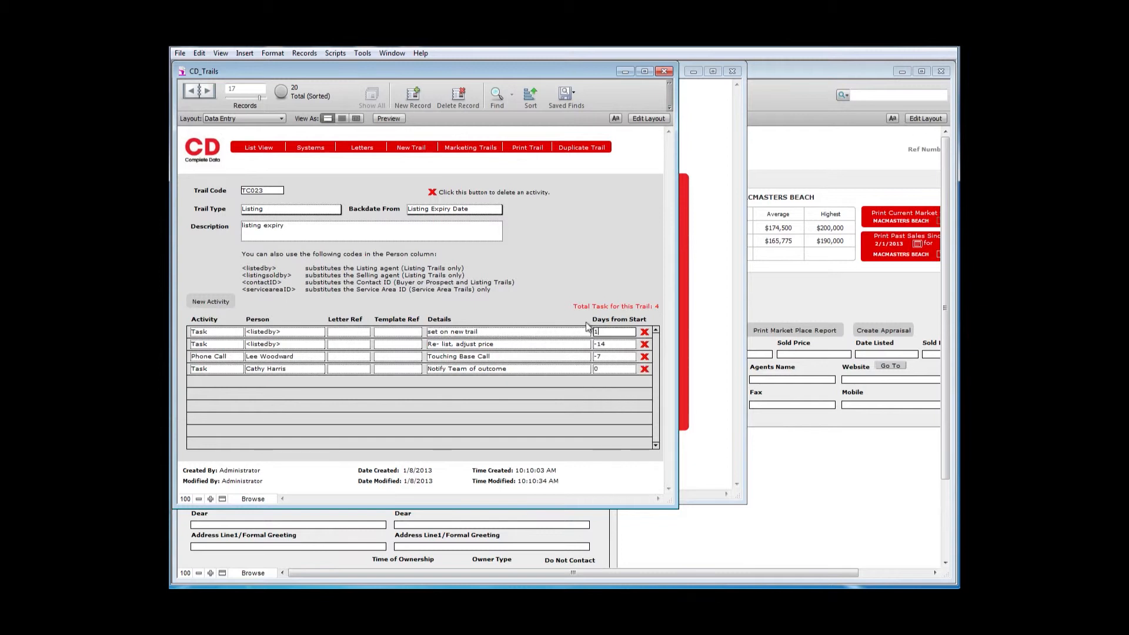
pyautogui.click(558, 292)
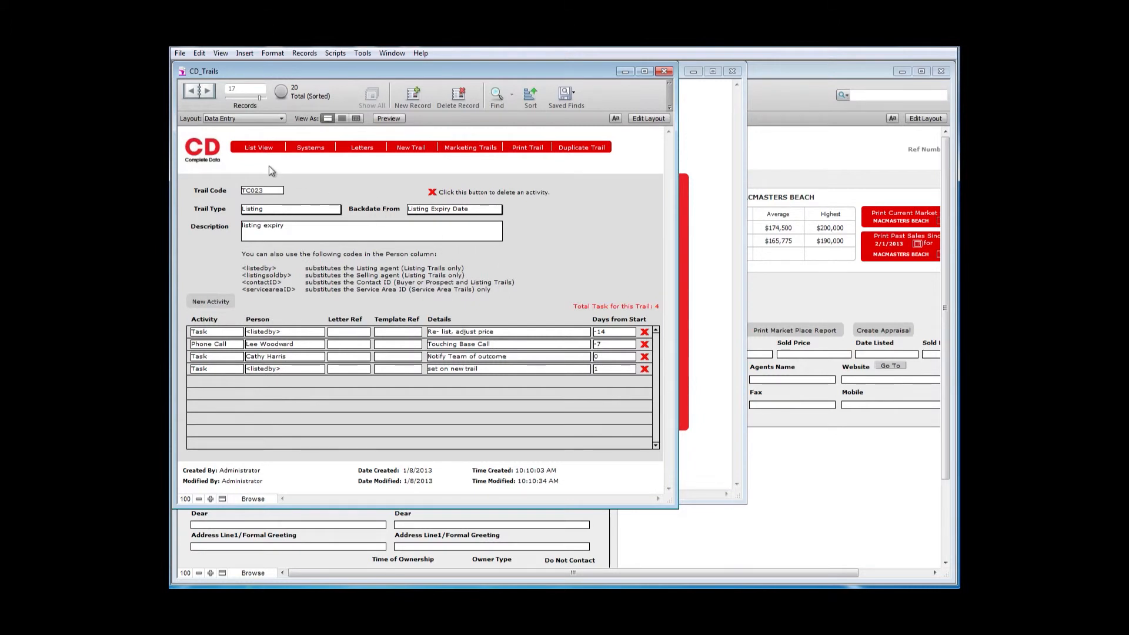
# - Return to the main menu, open the first property in the listings and go to its trails page
pyautogui.click(209, 153)
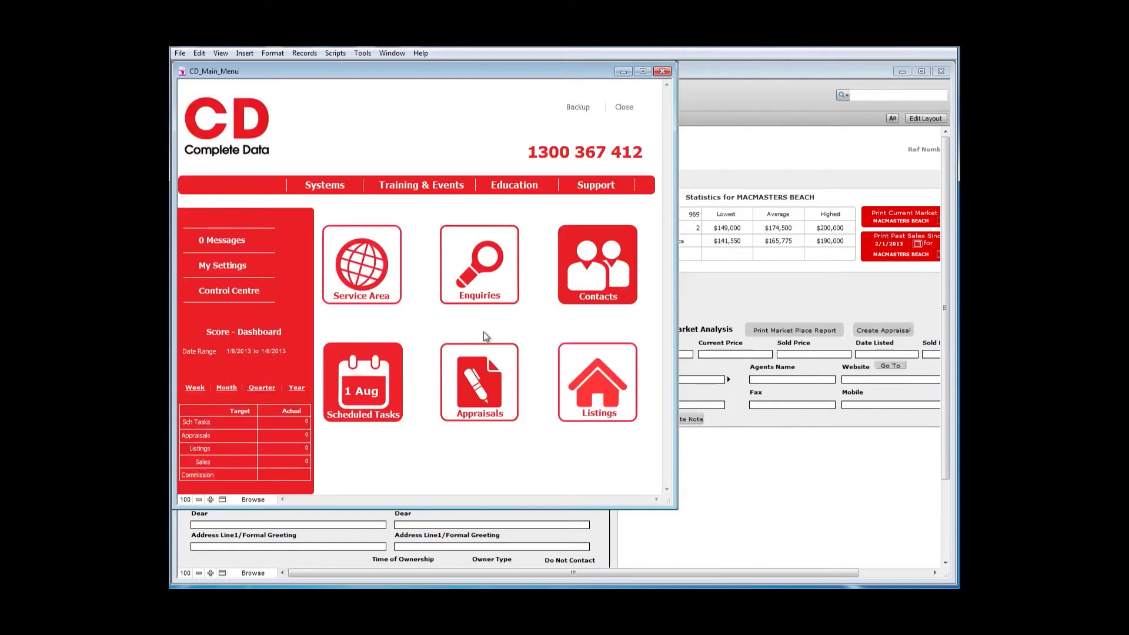
pyautogui.click(576, 361)
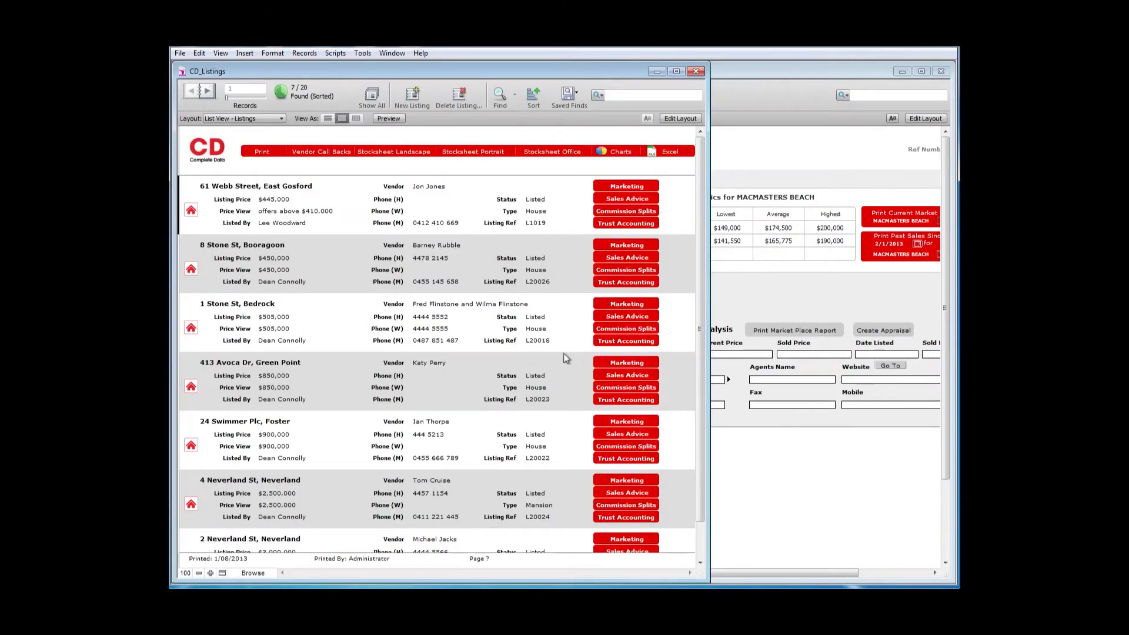
pyautogui.click(191, 210)
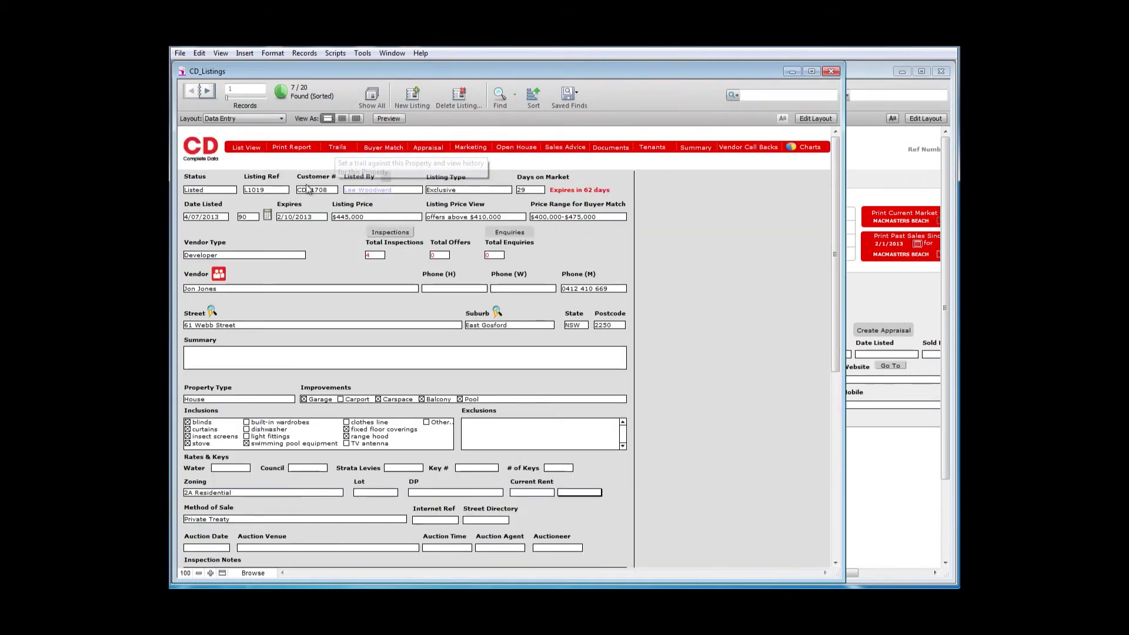
pyautogui.click(312, 216)
pyautogui.click(312, 216)
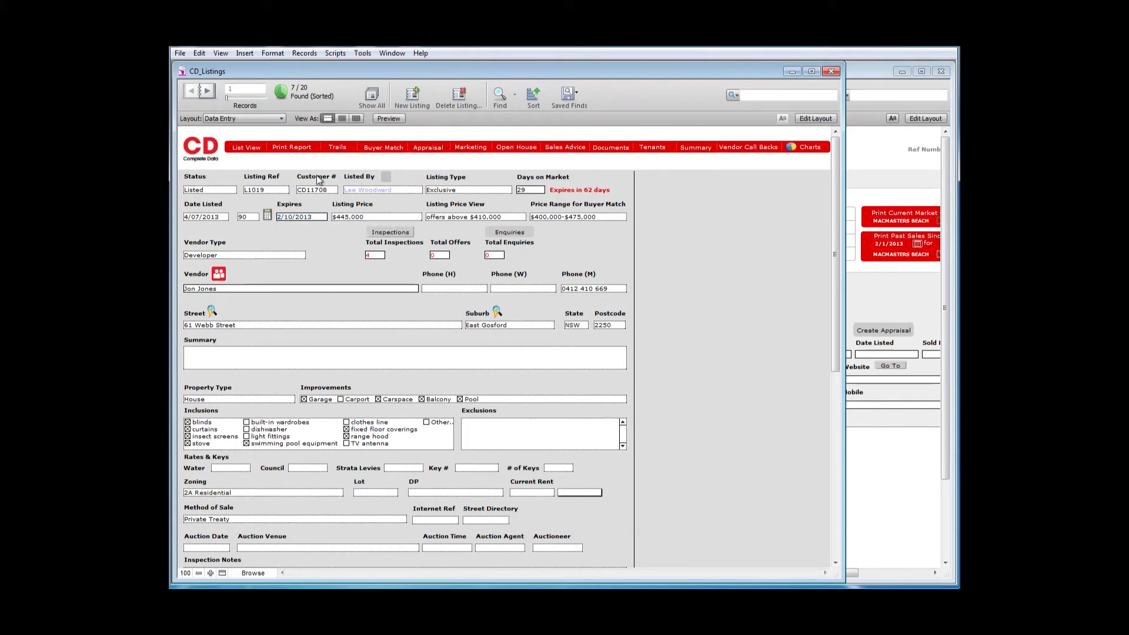
pyautogui.click(336, 148)
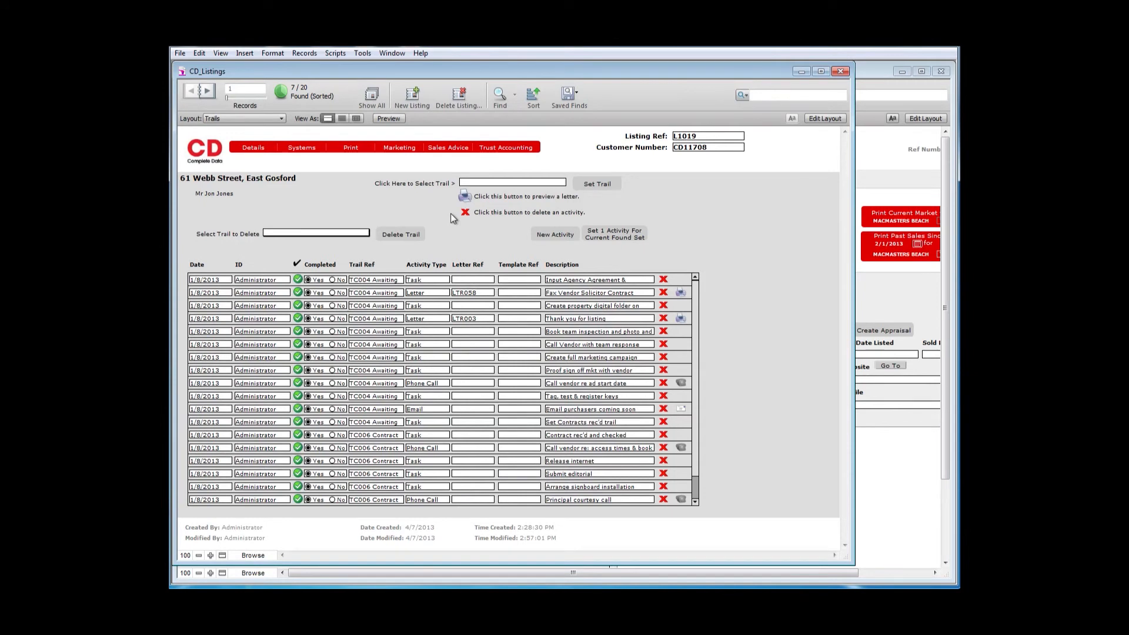
# - Select the TC023 listing expiry trail for this property and set it for the vendor
pyautogui.click(505, 184)
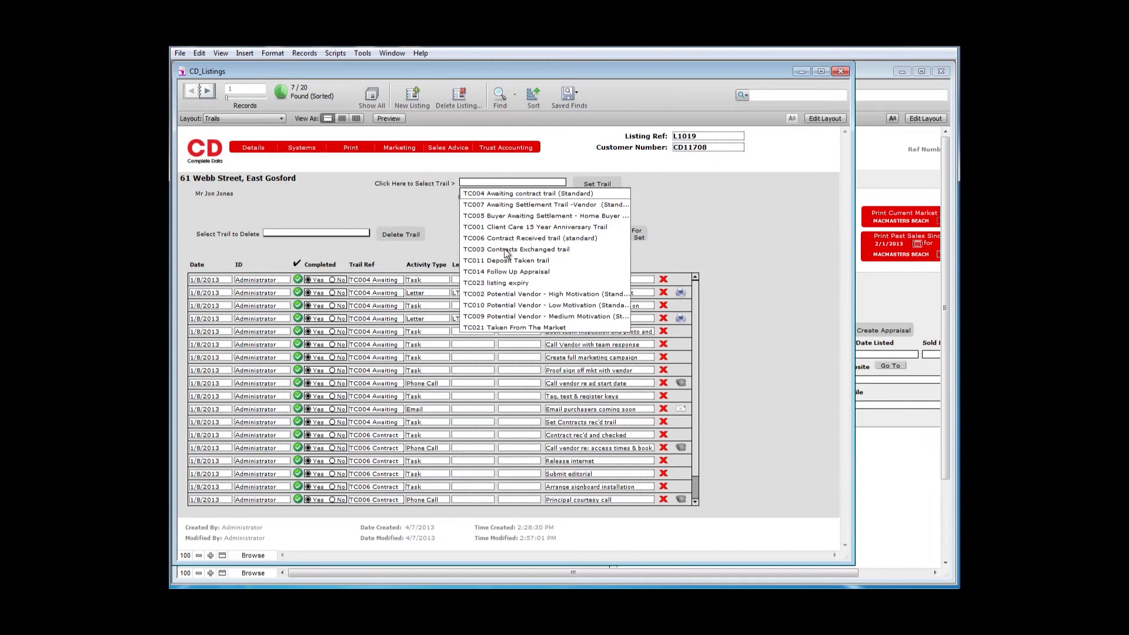
pyautogui.click(503, 283)
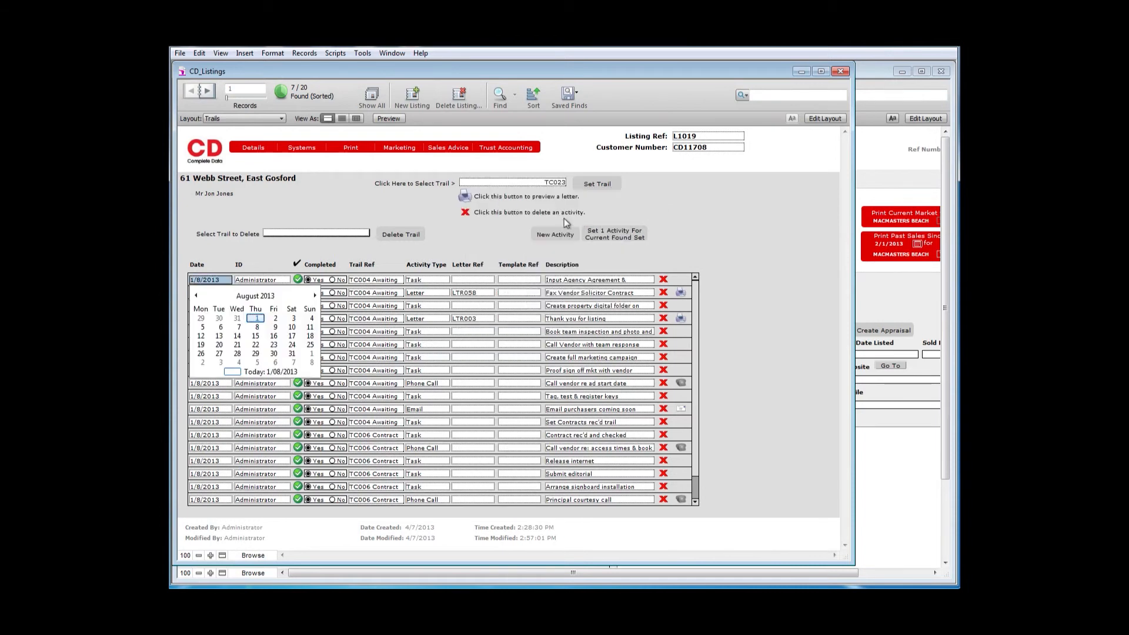
pyautogui.click(592, 185)
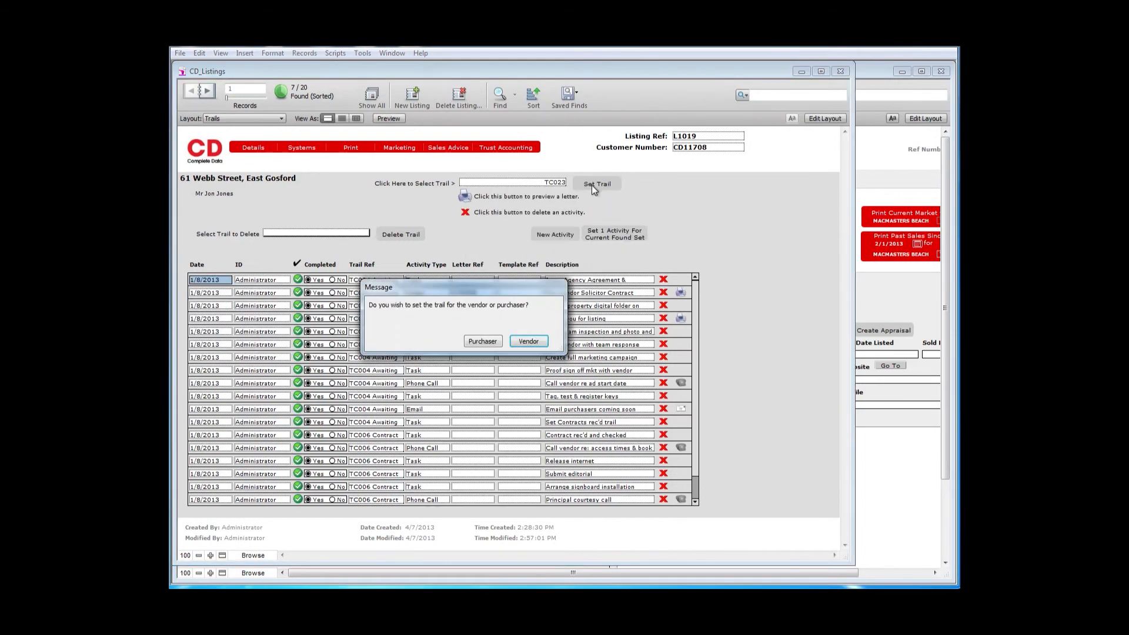
pyautogui.click(522, 345)
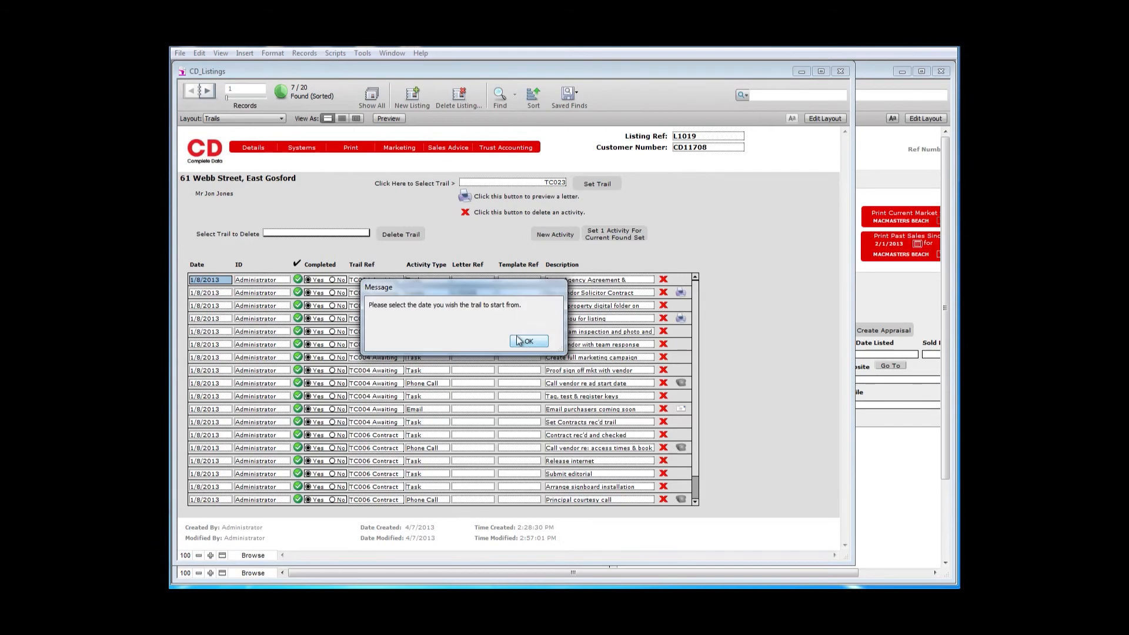
# - Choose 10 October 2013 as the trail's start date and review the activities at the end of the property's list
pyautogui.click(528, 342)
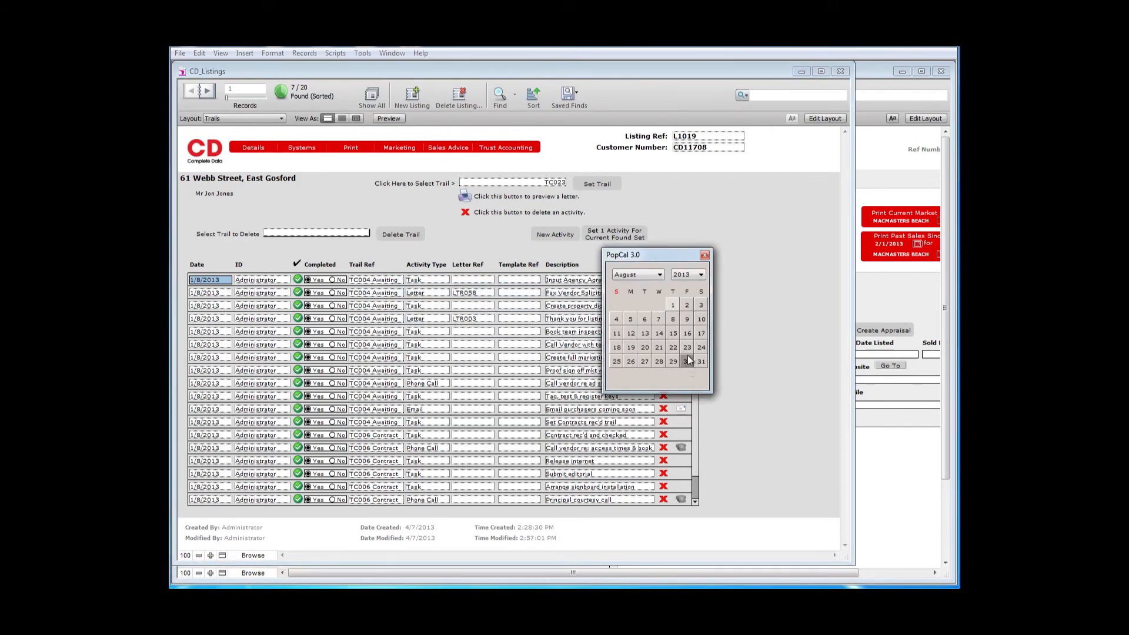
pyautogui.click(659, 276)
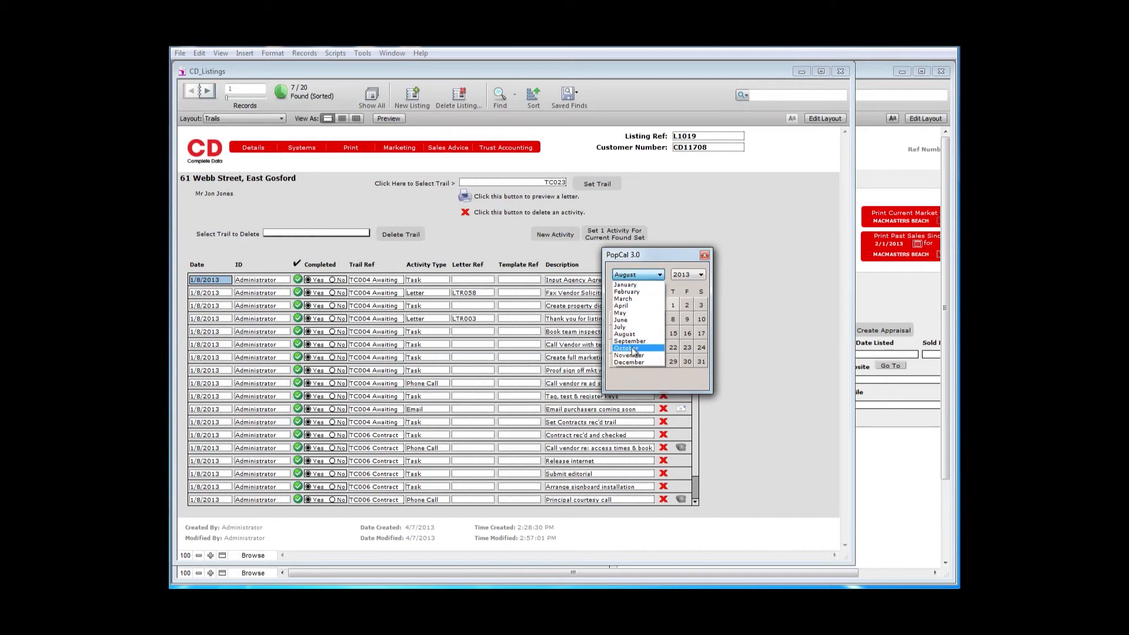
pyautogui.click(638, 351)
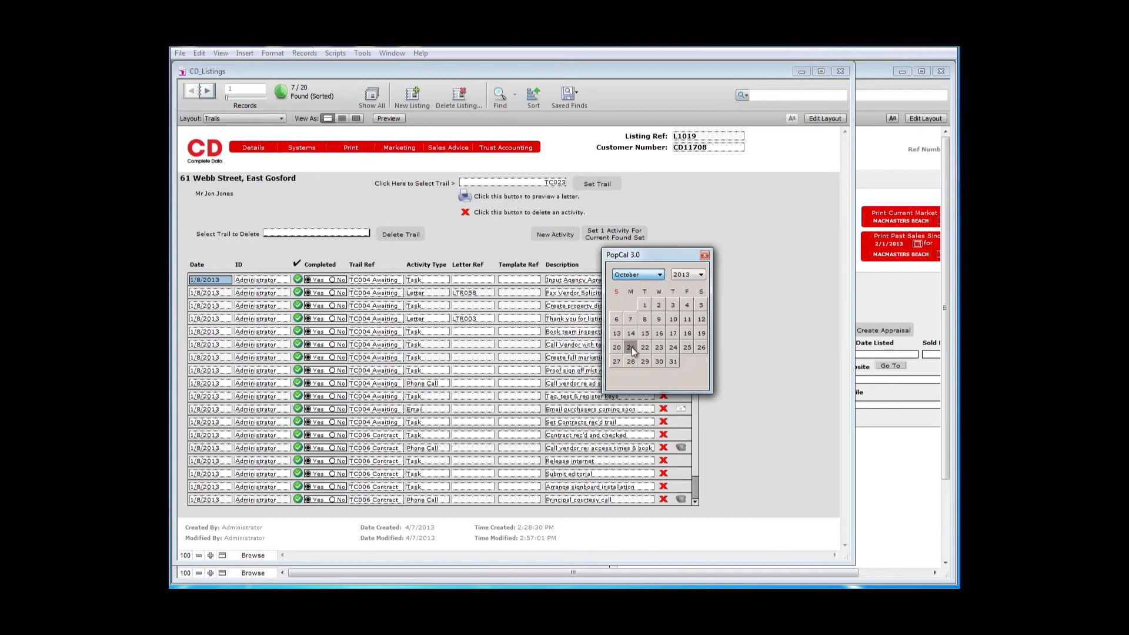
pyautogui.click(673, 320)
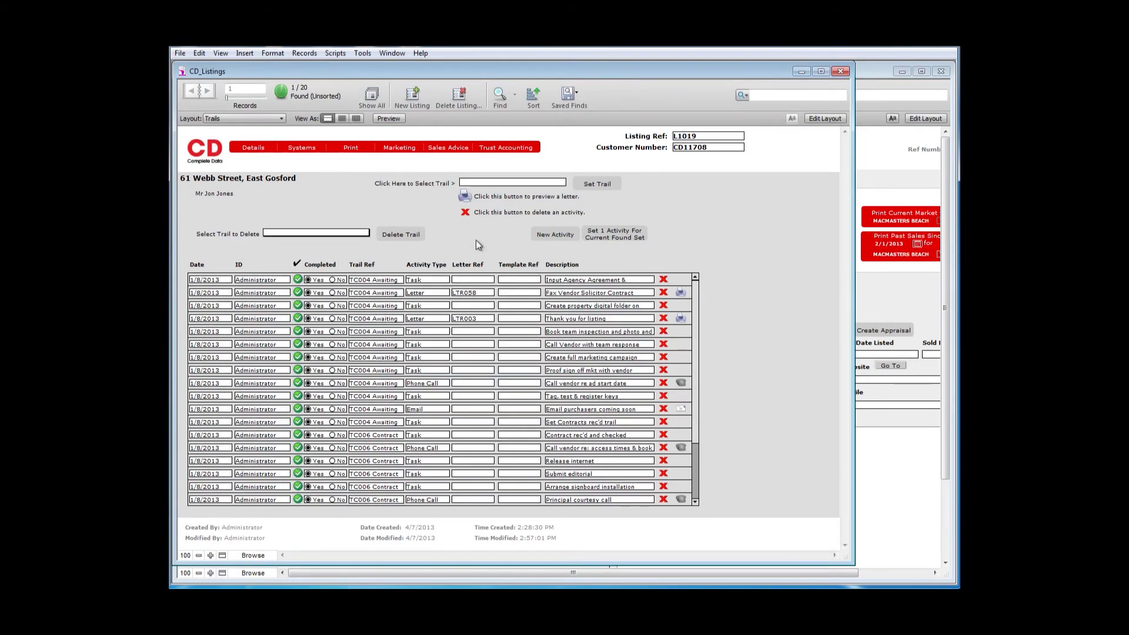
pyautogui.scroll(-3, 696, 488)
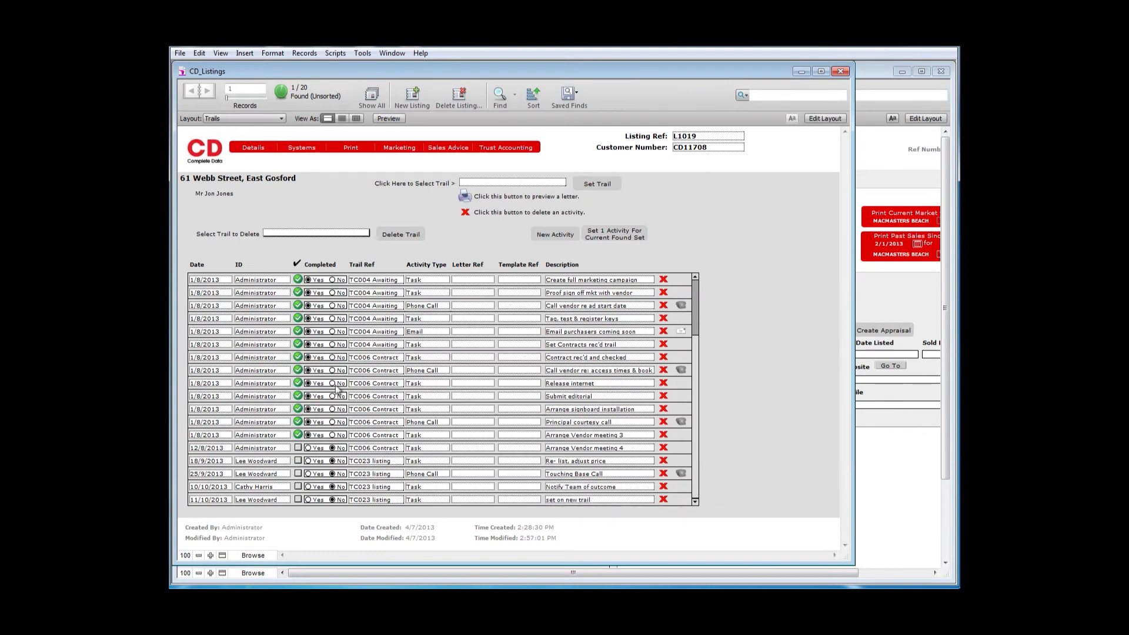
# - View the scheduled tasks list from the main menu and return to the main menu
pyautogui.click(206, 155)
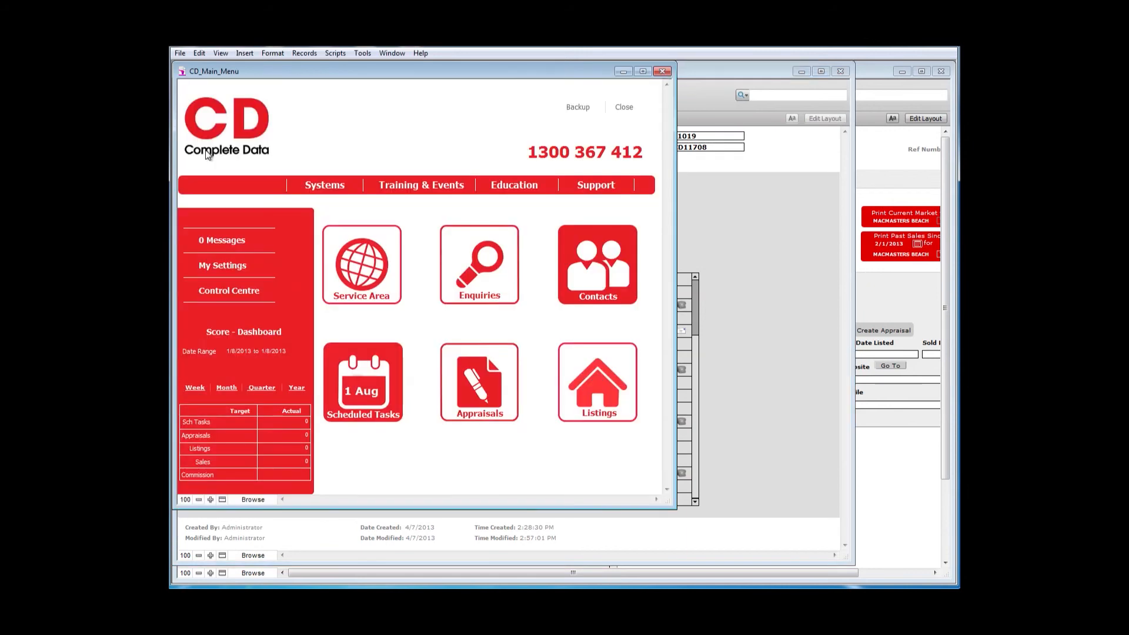
pyautogui.click(361, 383)
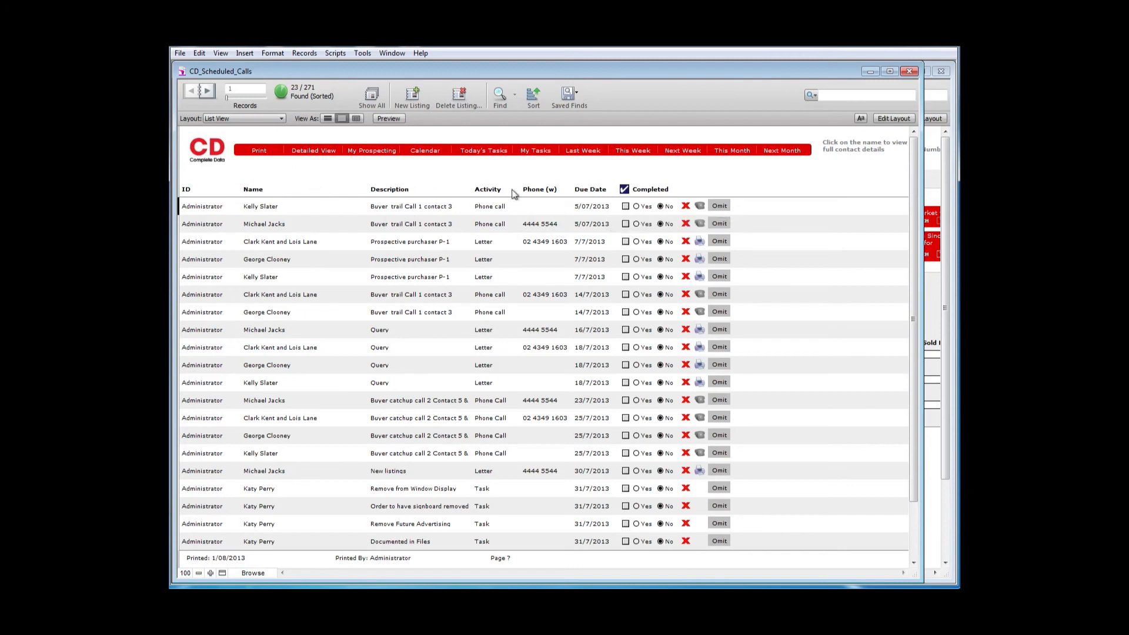
pyautogui.click(212, 159)
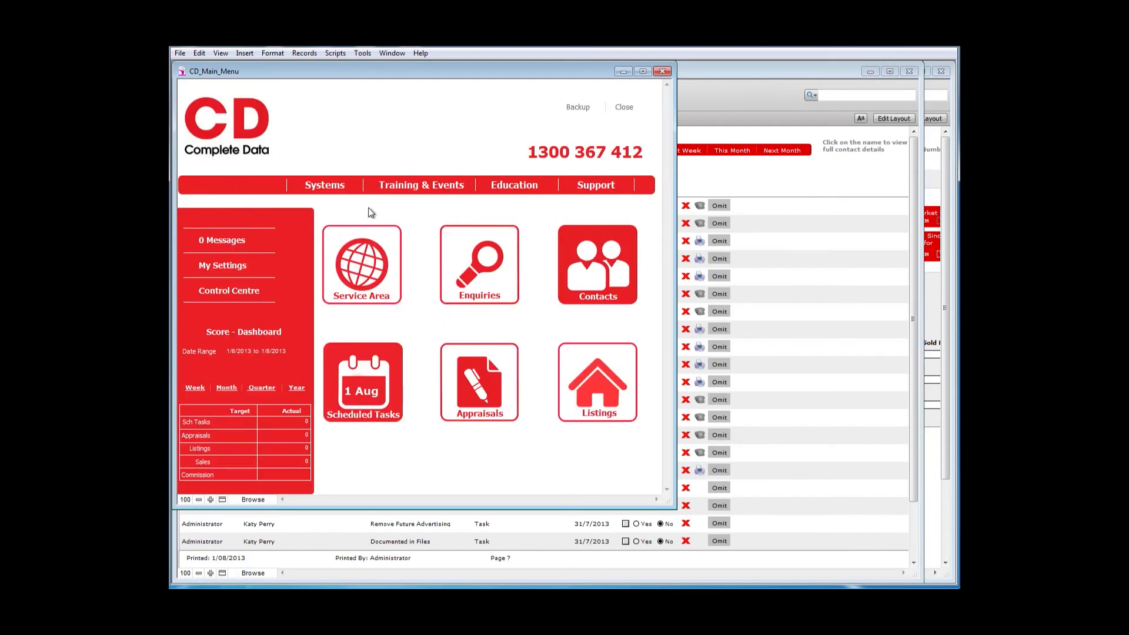